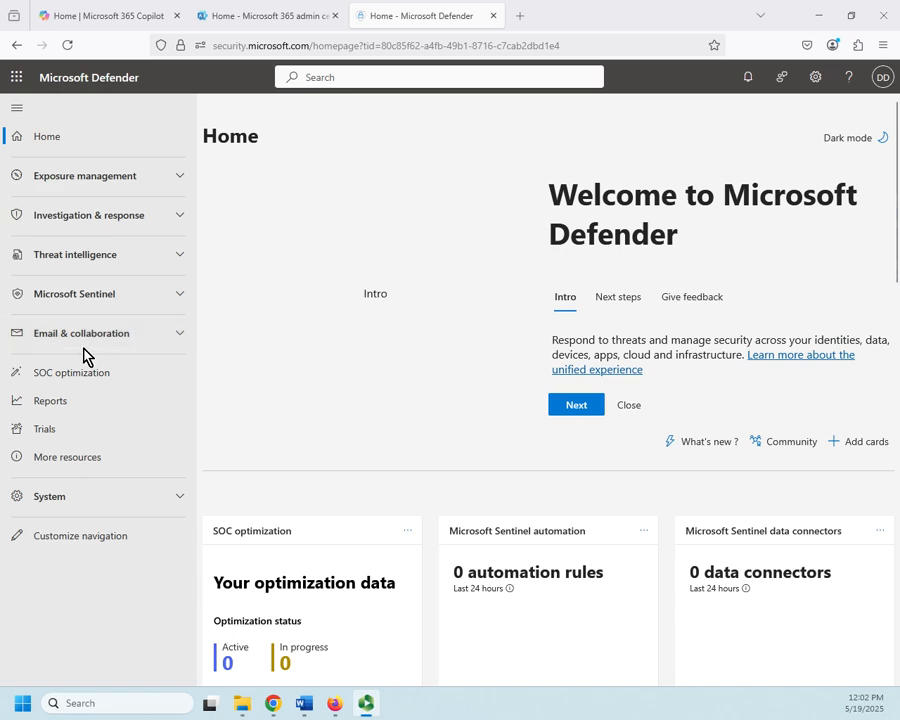
Open the Quarantine review page under Email & collaboration.
click(188, 340)
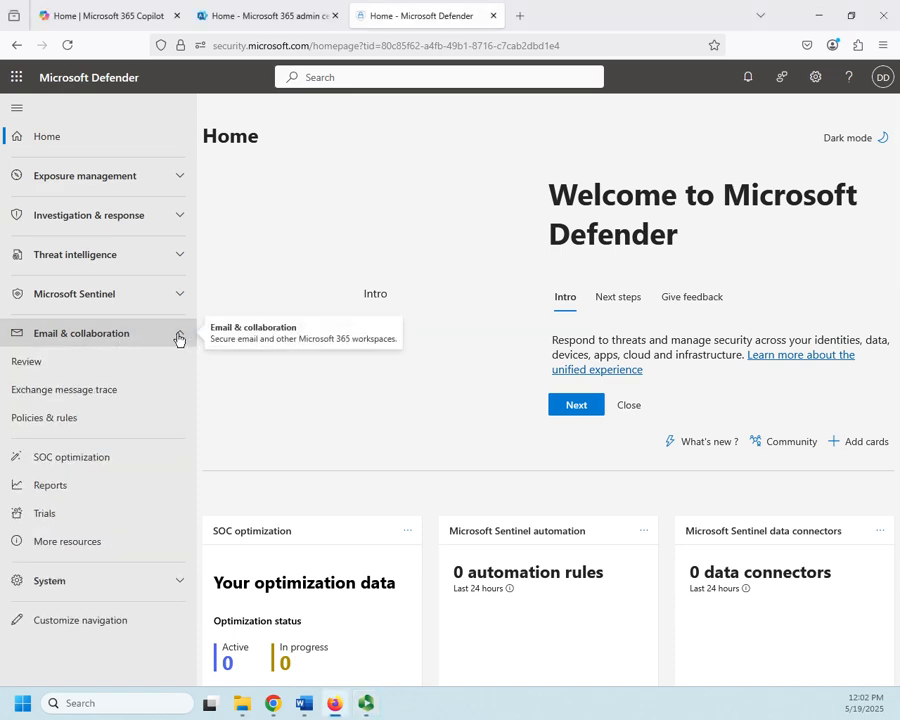
click(21, 366)
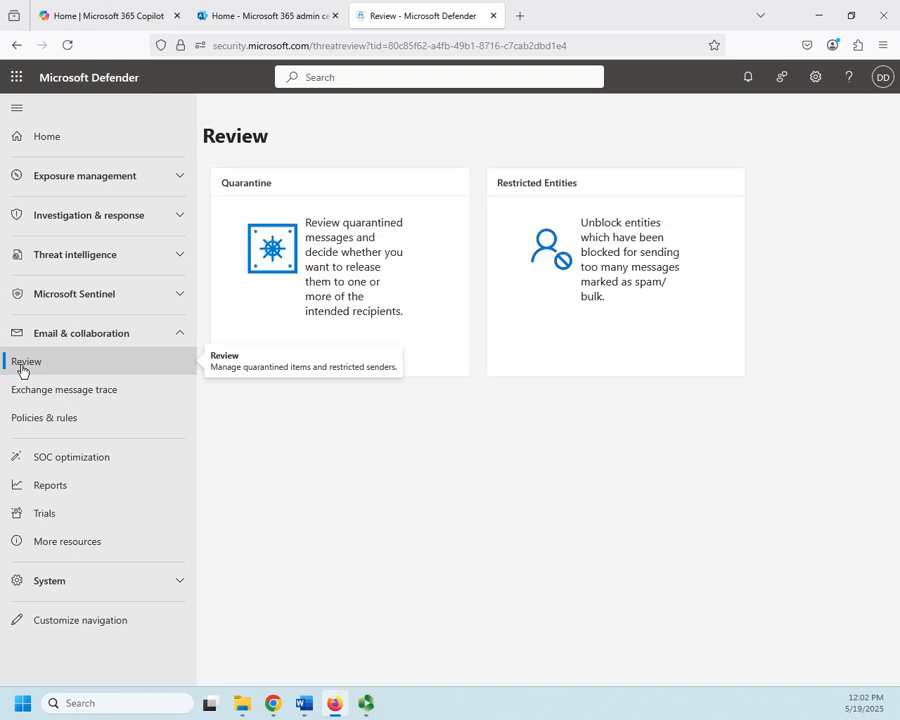
click(364, 319)
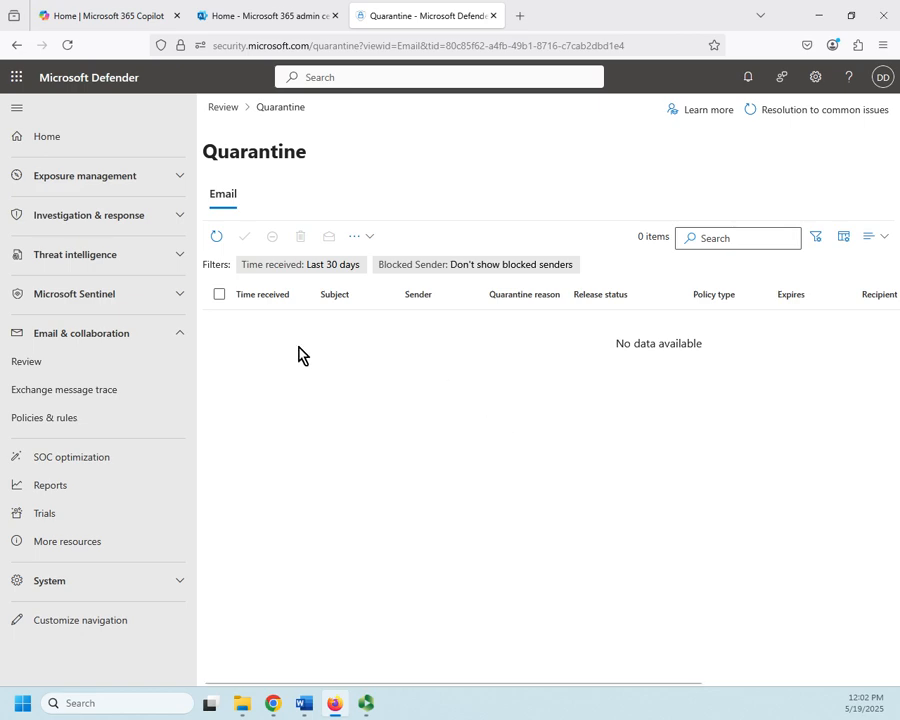
Go back to Review and open the Restricted entities page.
click(38, 366)
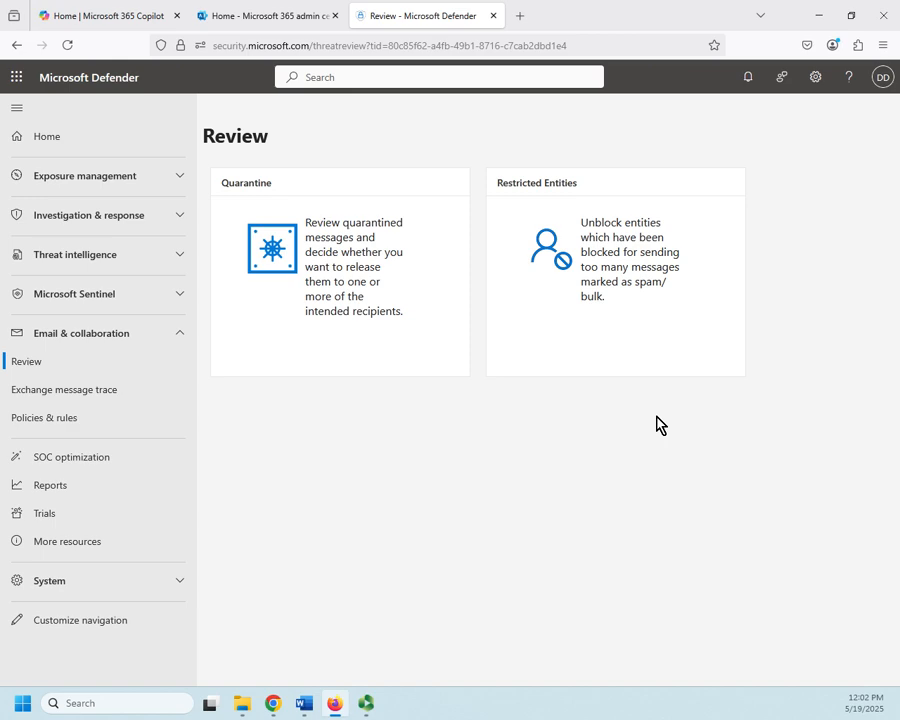
click(594, 277)
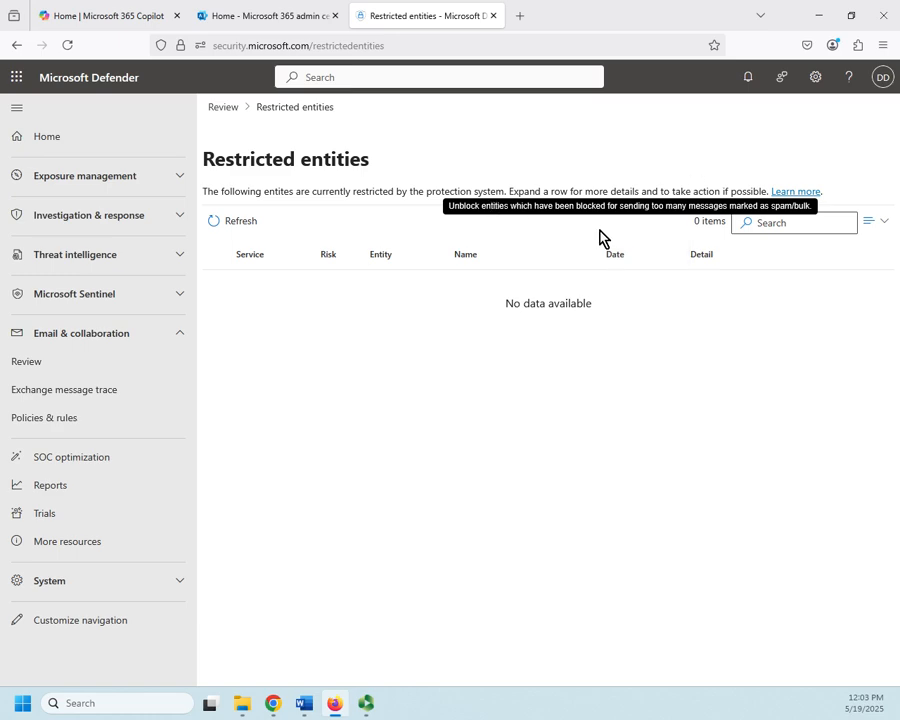
click(52, 368)
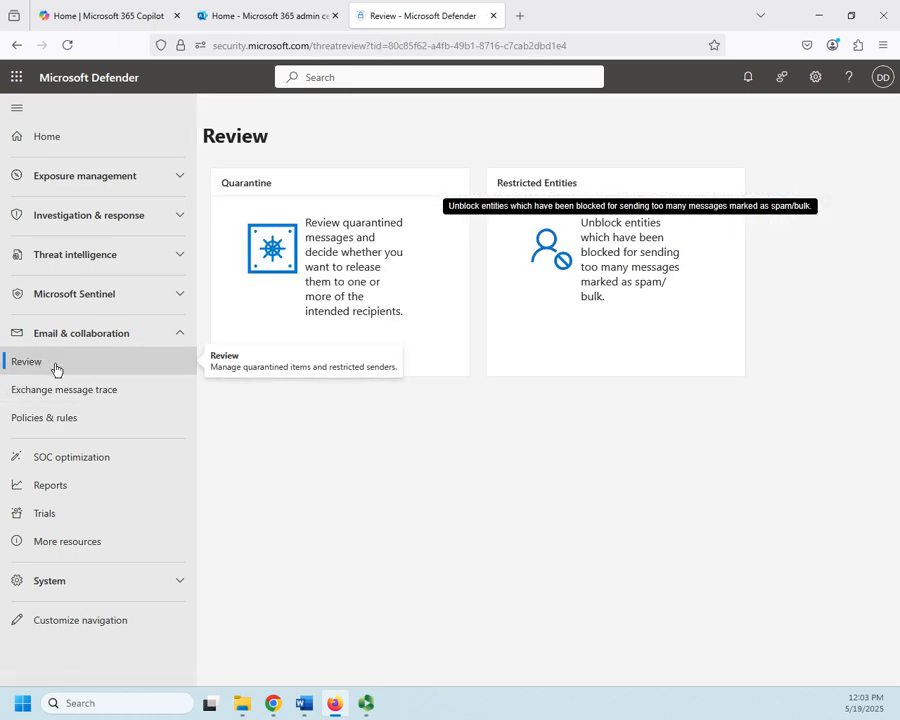
Reload, then open Threat policies under Email & collaboration's Policies & rules.
click(64, 46)
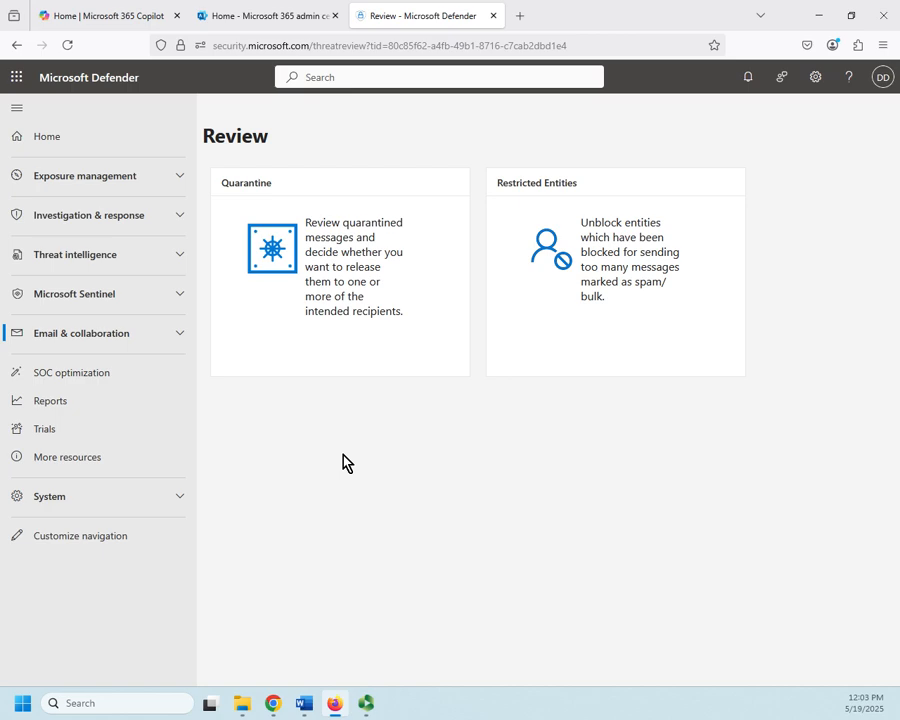
click(178, 334)
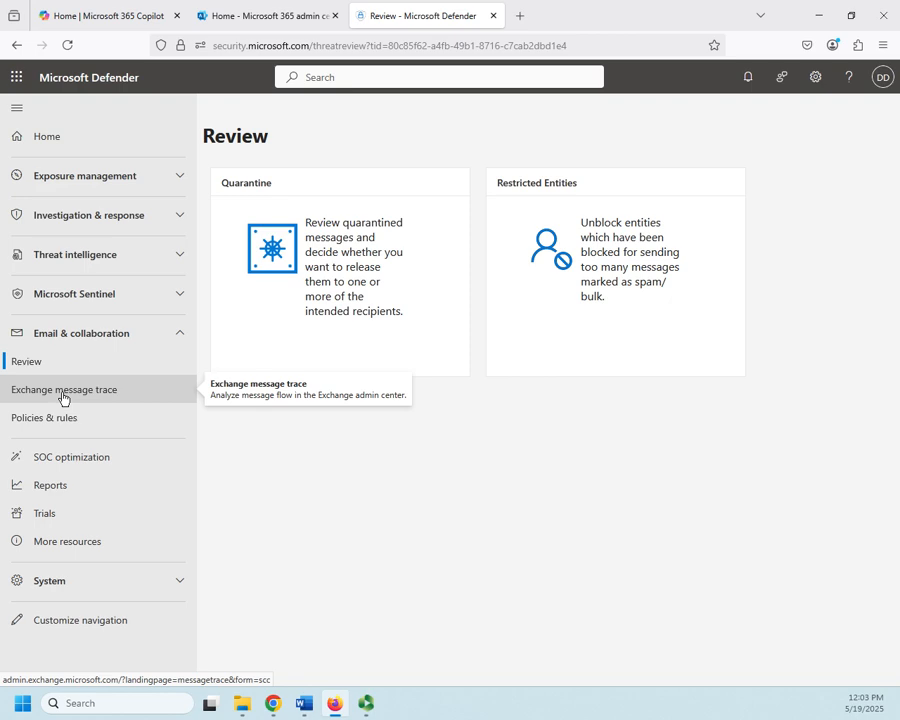
click(46, 421)
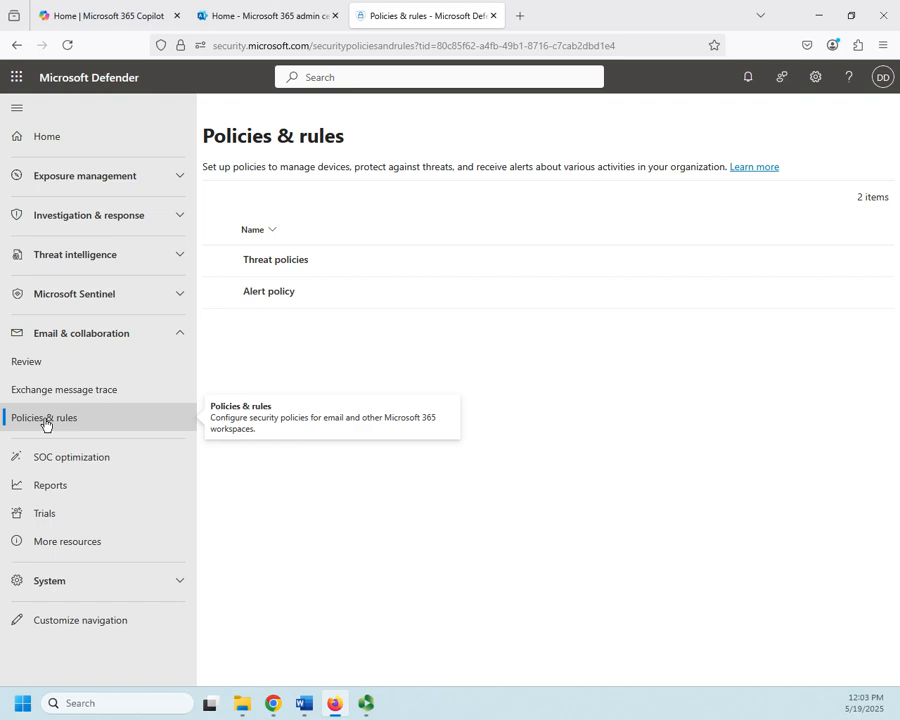
click(297, 264)
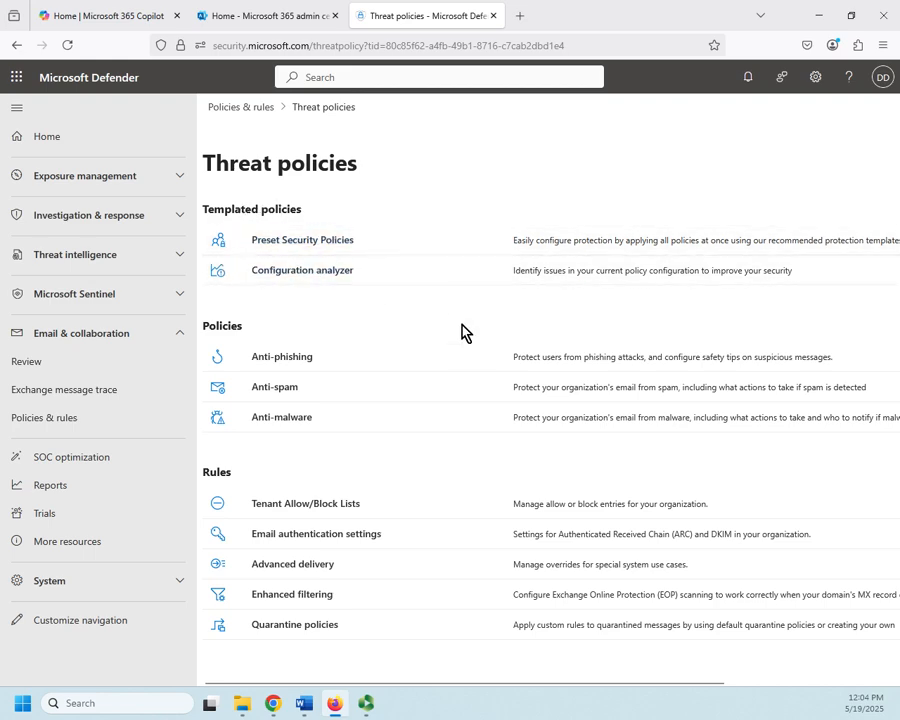
Open the Alert policy list and browse through the existing policies.
click(33, 428)
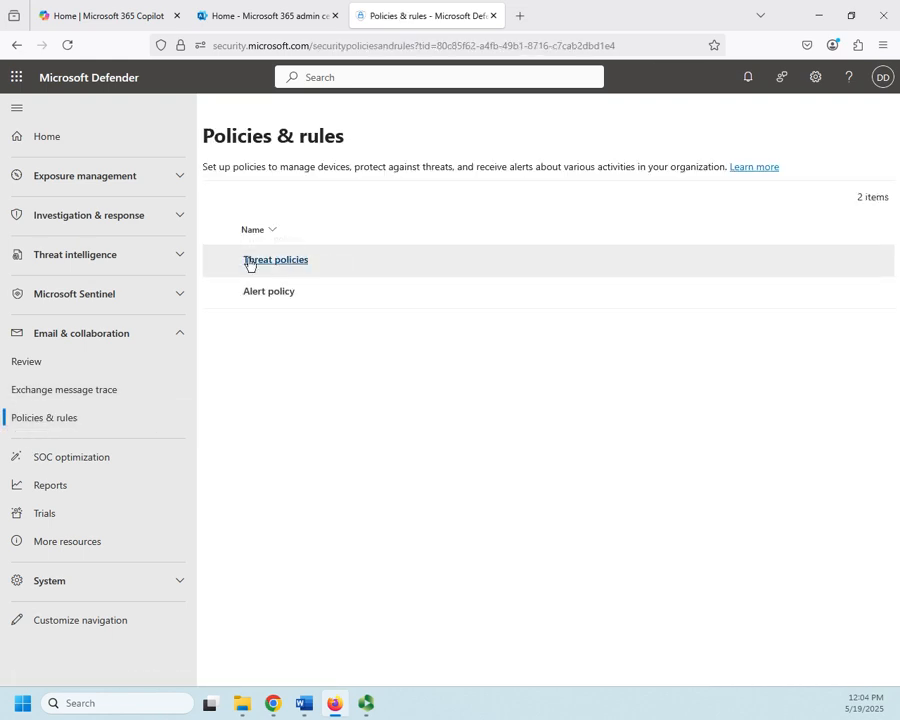
click(269, 292)
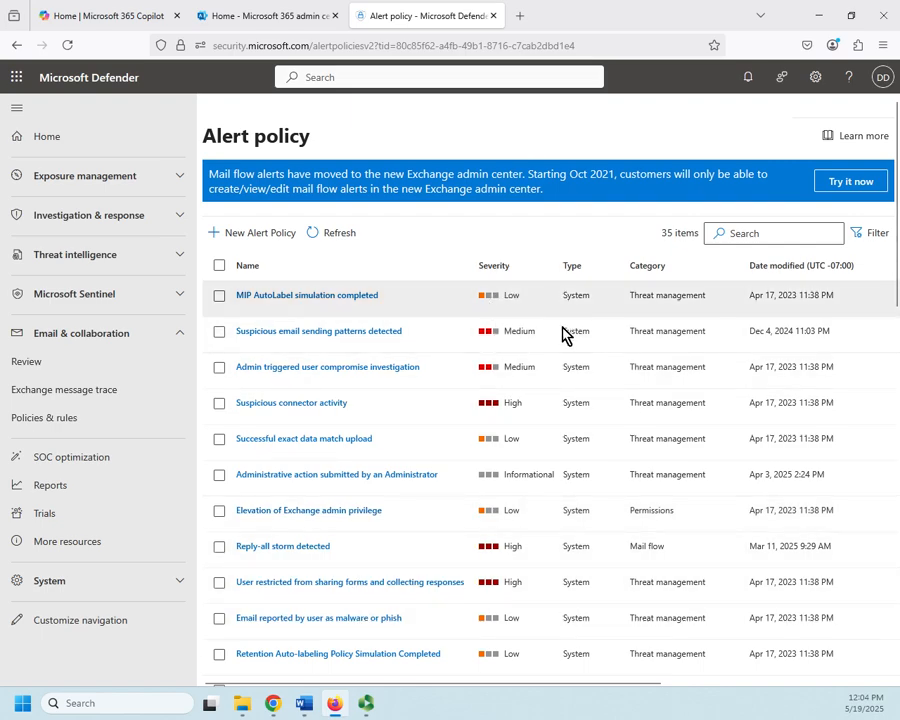
scroll(573, 526, down, 5)
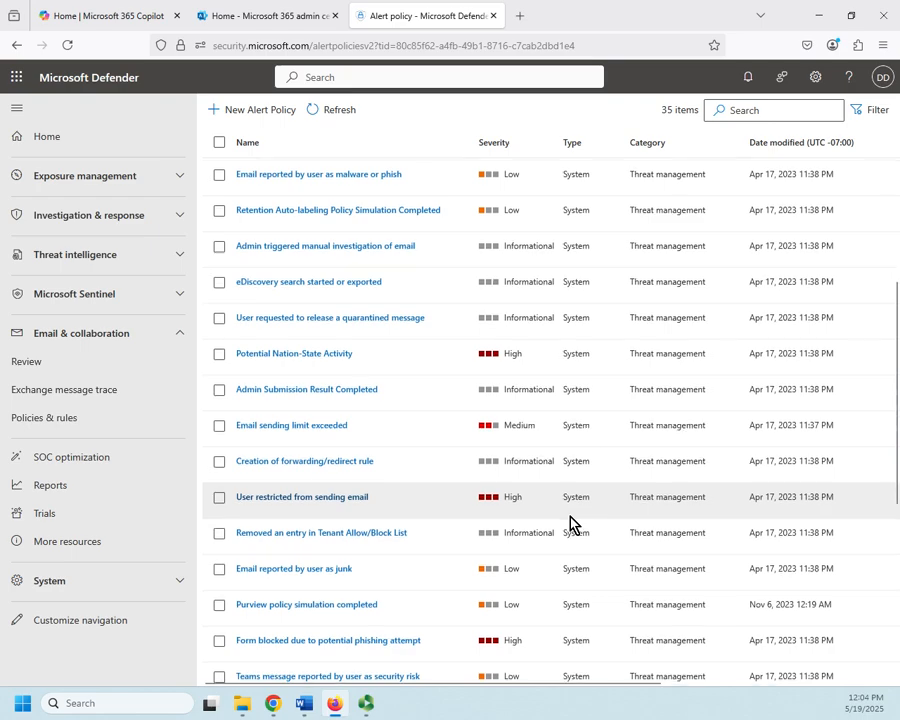
scroll(571, 524, down, 4)
scroll(670, 516, up, 10)
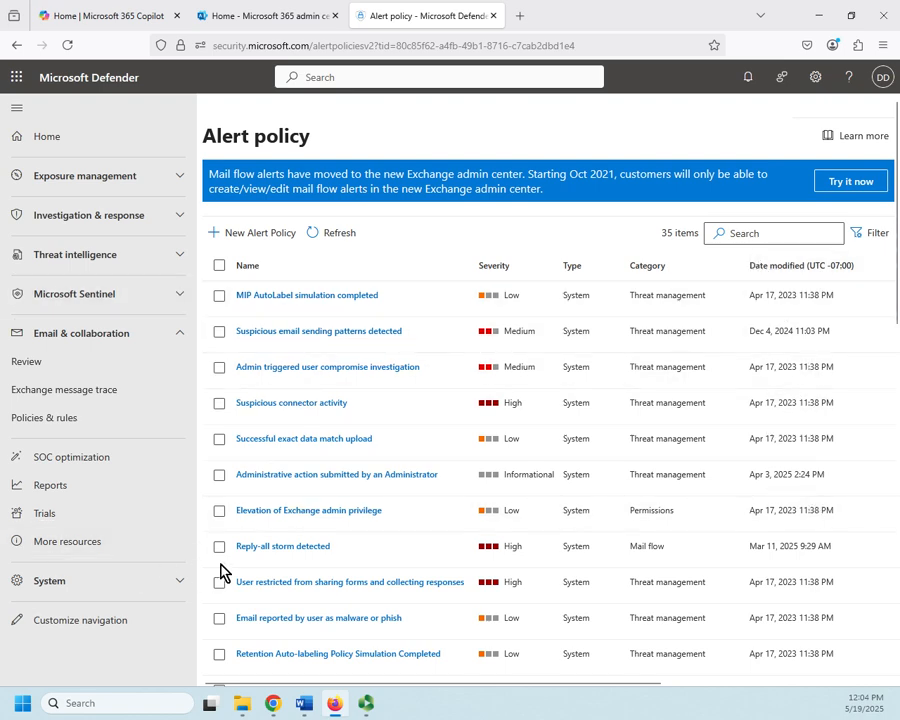
Open the Reply-all storm detected alert policy and switch its status off.
click(299, 547)
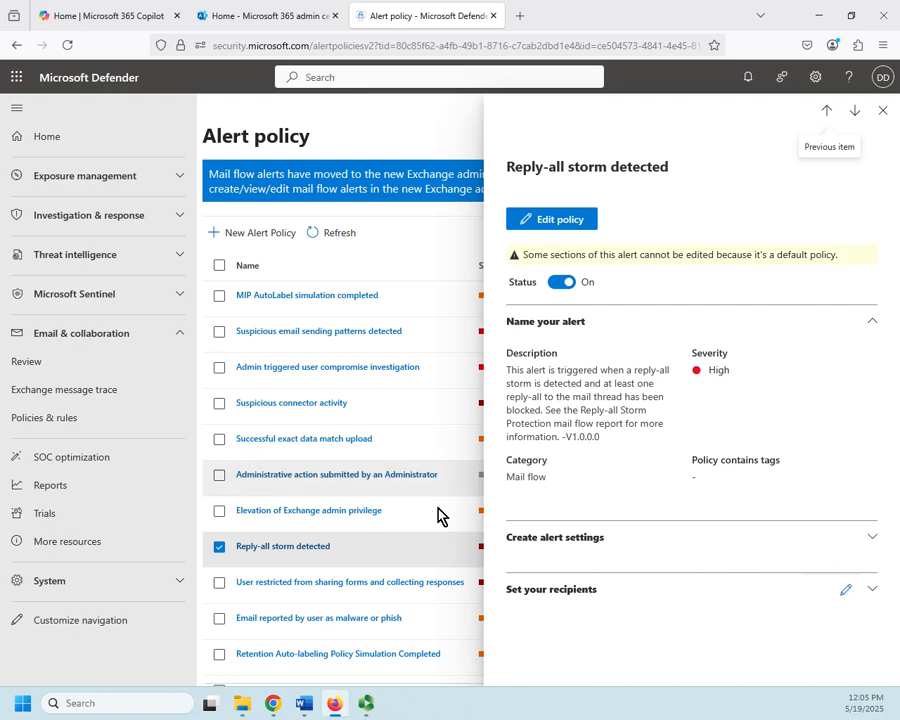
click(561, 286)
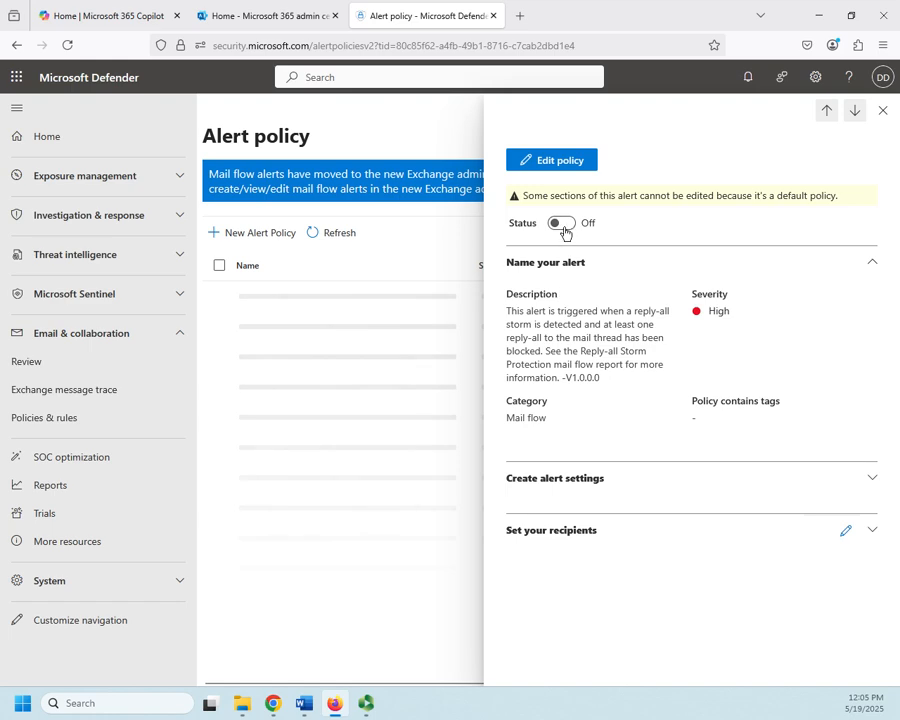
Edit the Reply-all storm detected policy, set the VIP messages threshold to 25, and submit the changes.
click(562, 230)
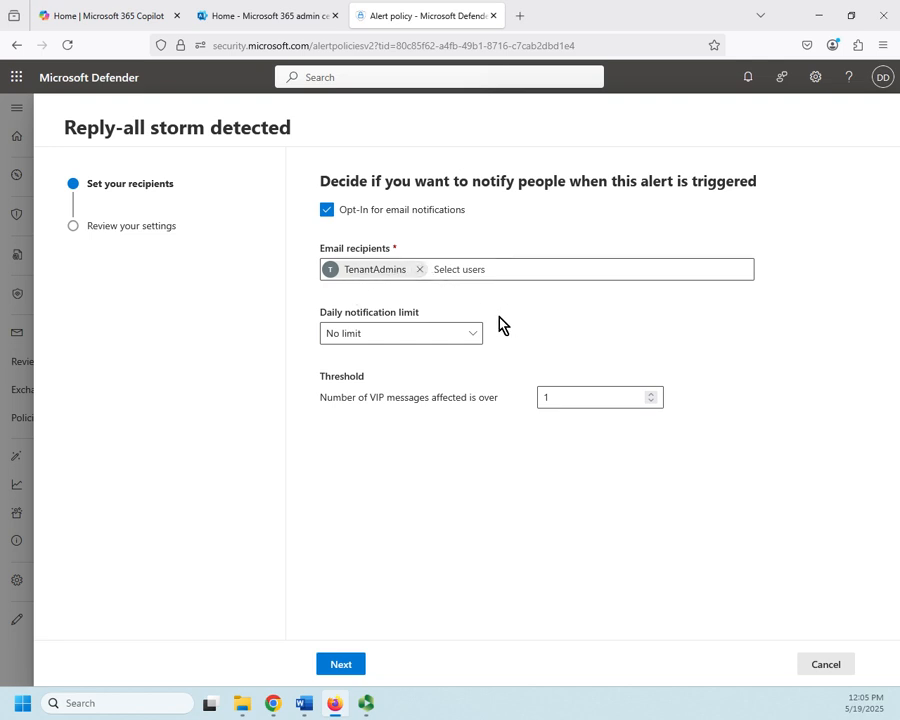
click(474, 337)
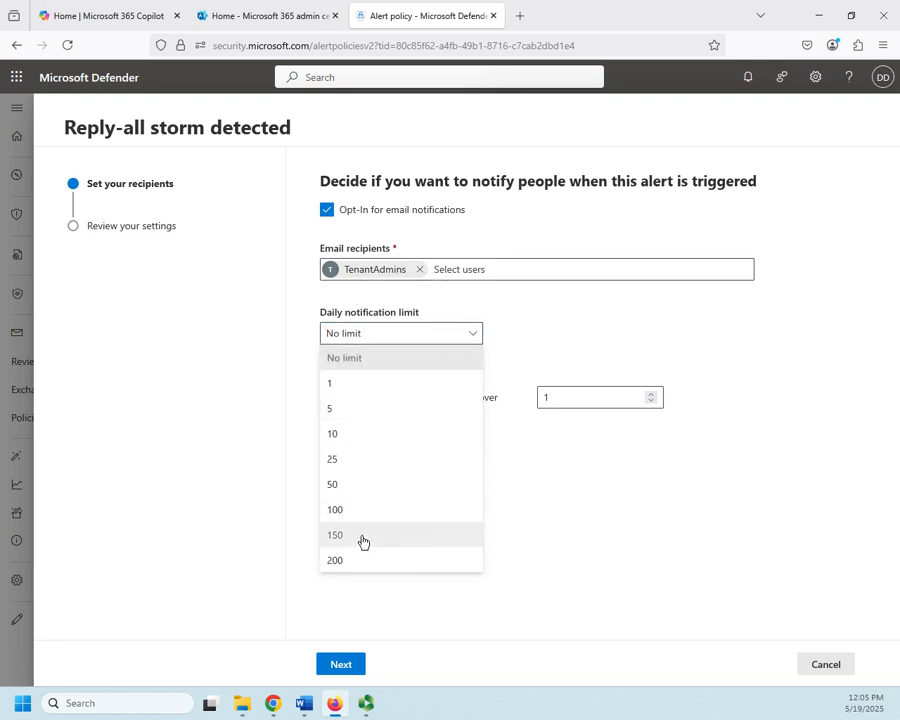
click(585, 475)
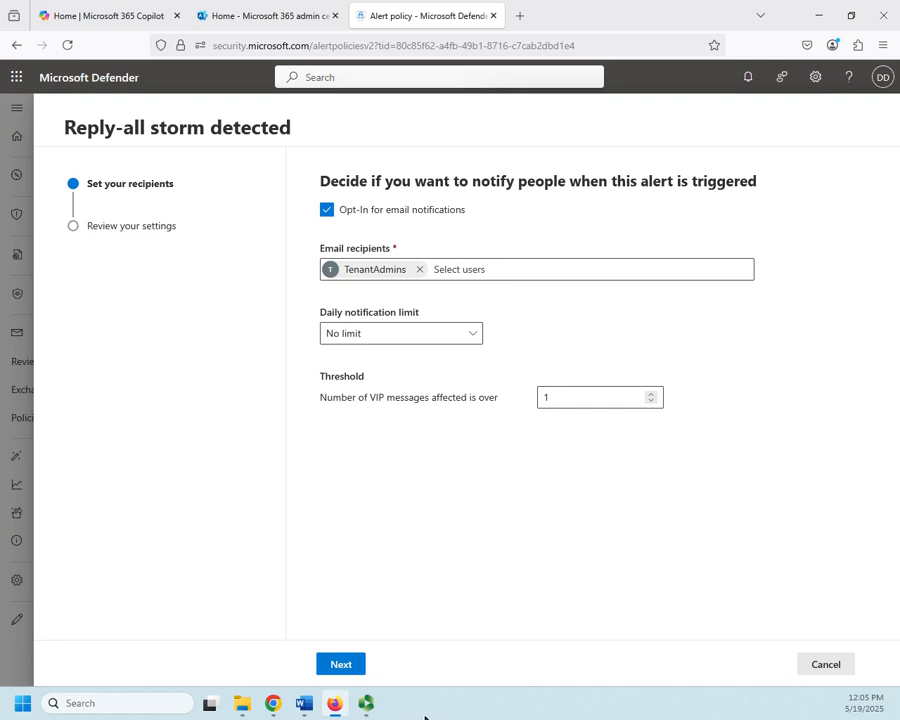
click(338, 666)
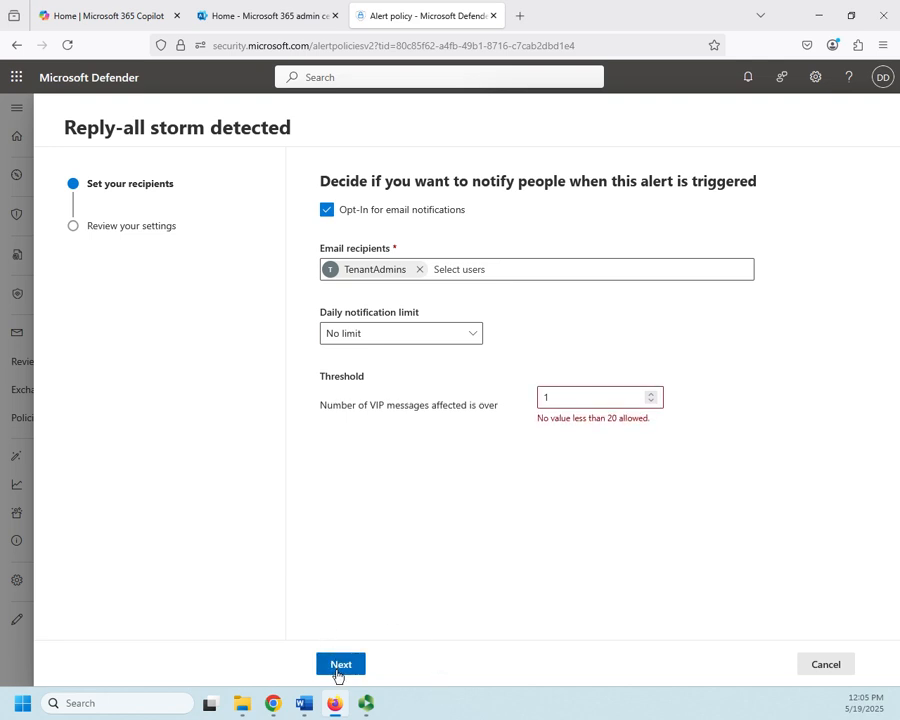
click(614, 392)
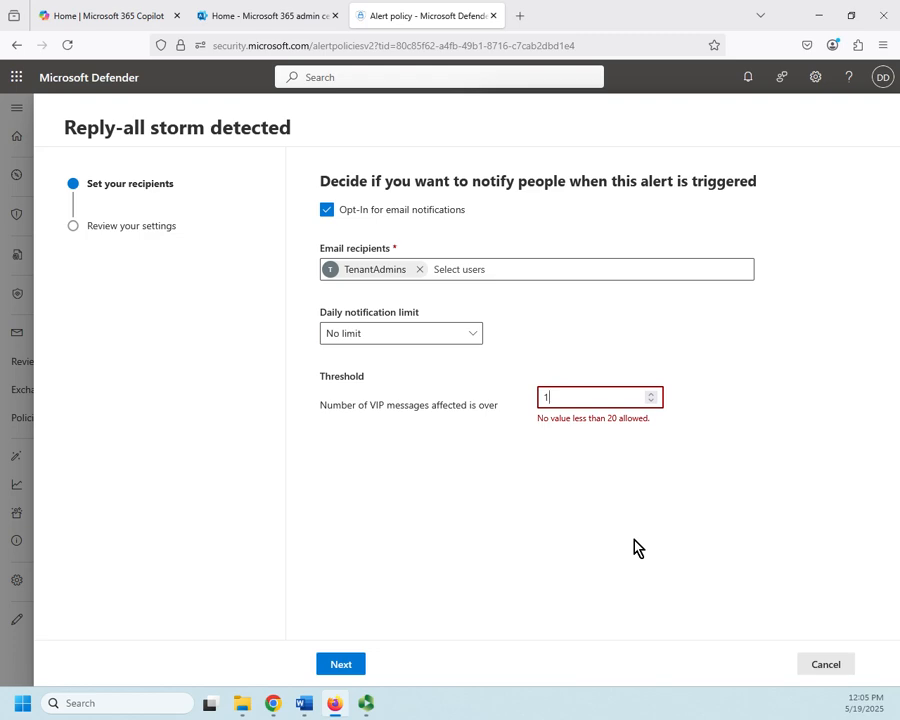
key(BackSpace)
text(25)
click(333, 667)
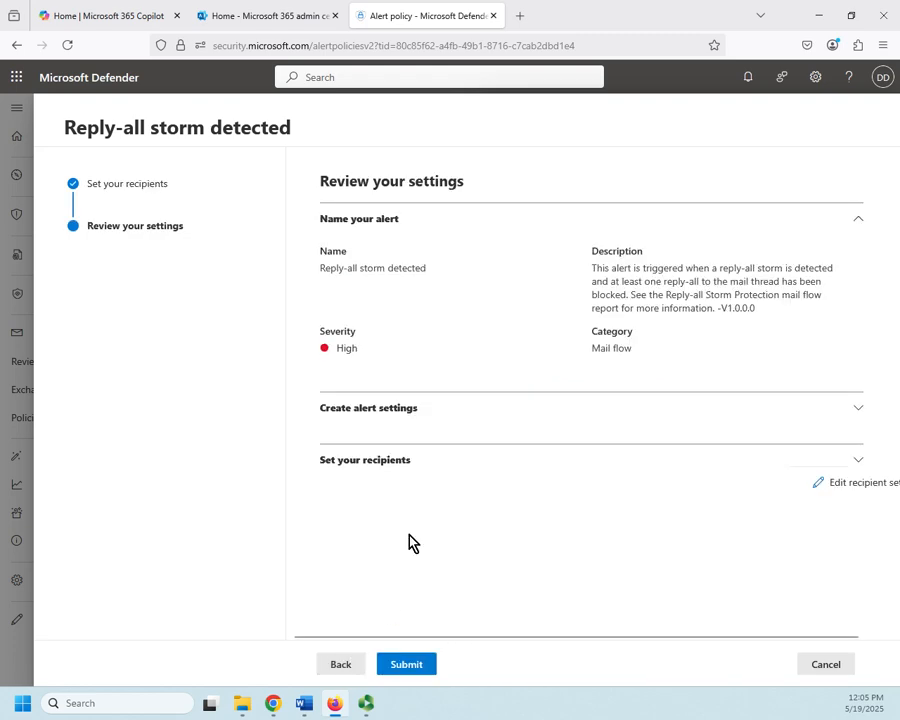
click(407, 664)
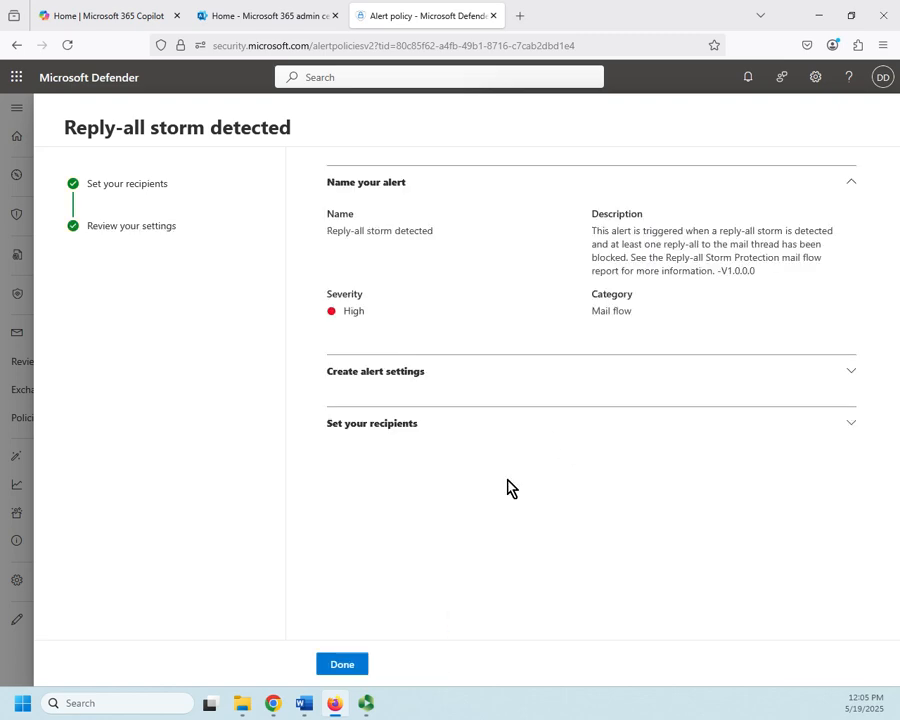
click(340, 666)
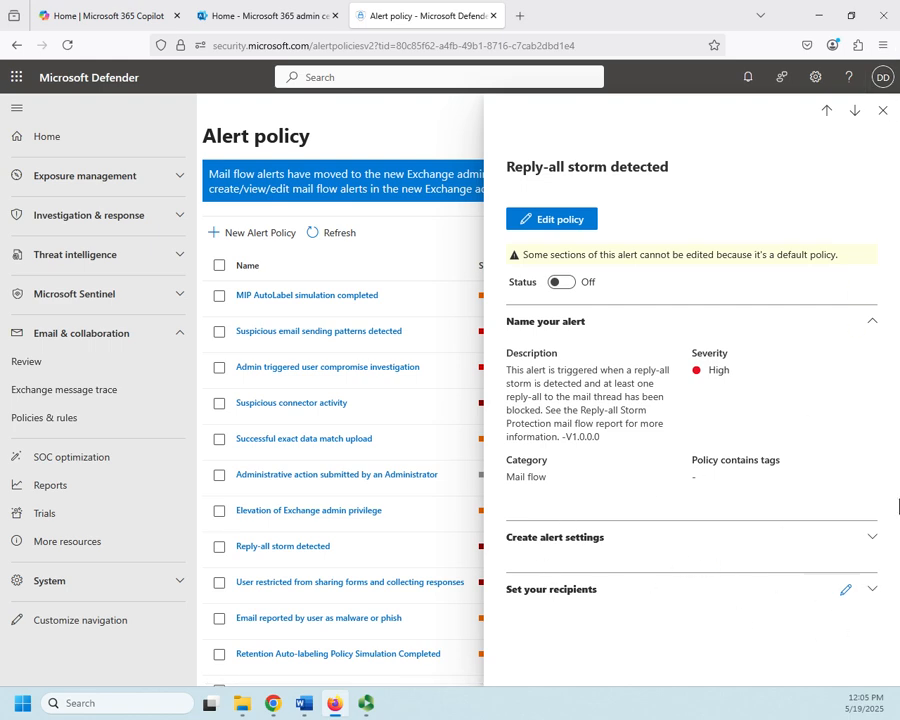
Expand the policy's alert settings and recipients sections to review them, then close the details pane.
click(871, 537)
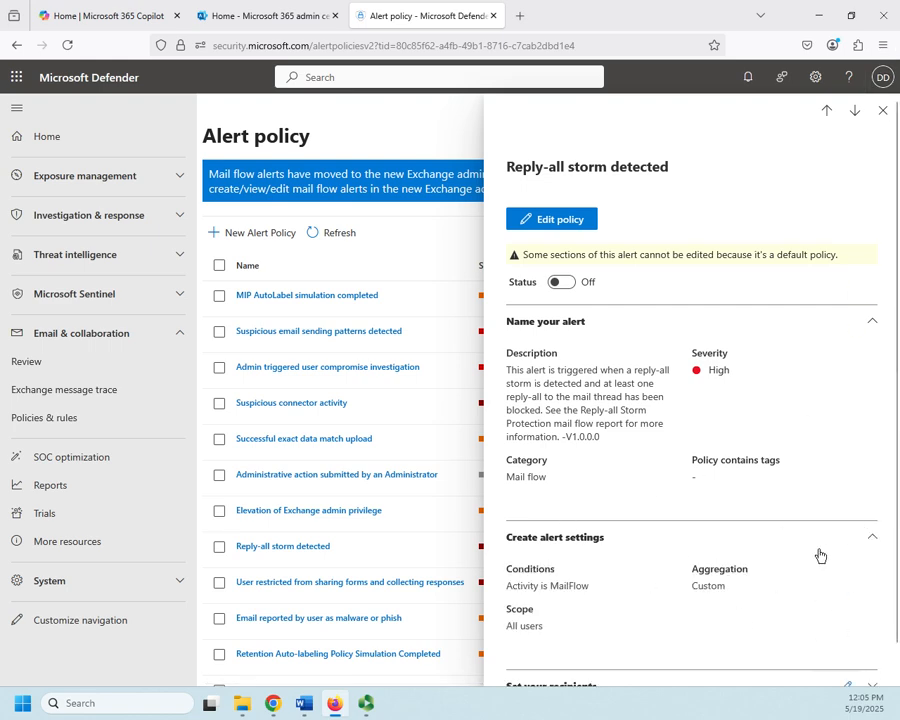
scroll(820, 555, down, 1)
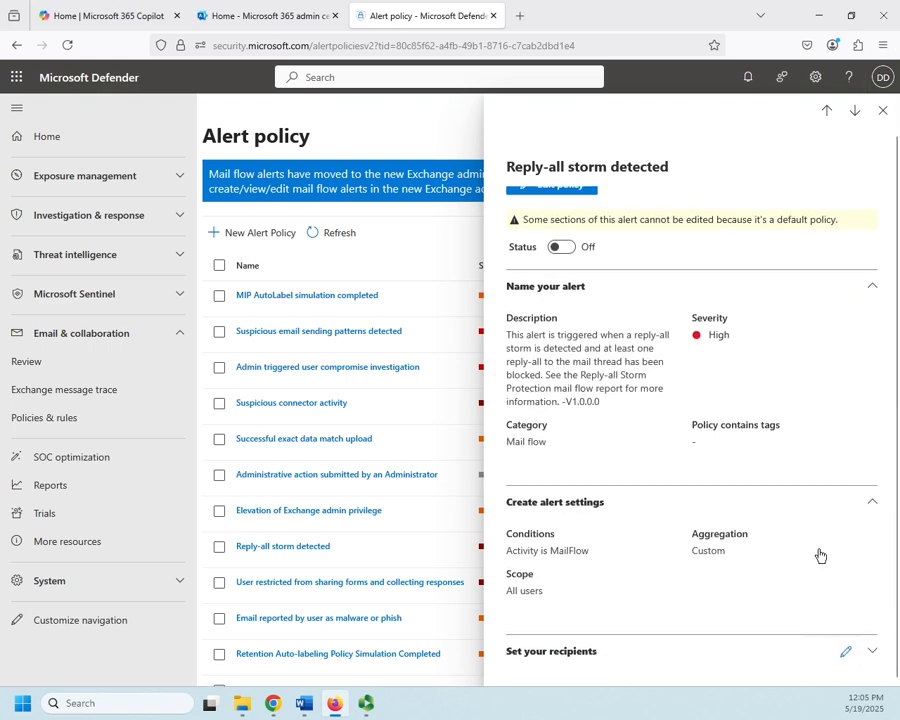
click(871, 652)
scroll(823, 598, down, 2)
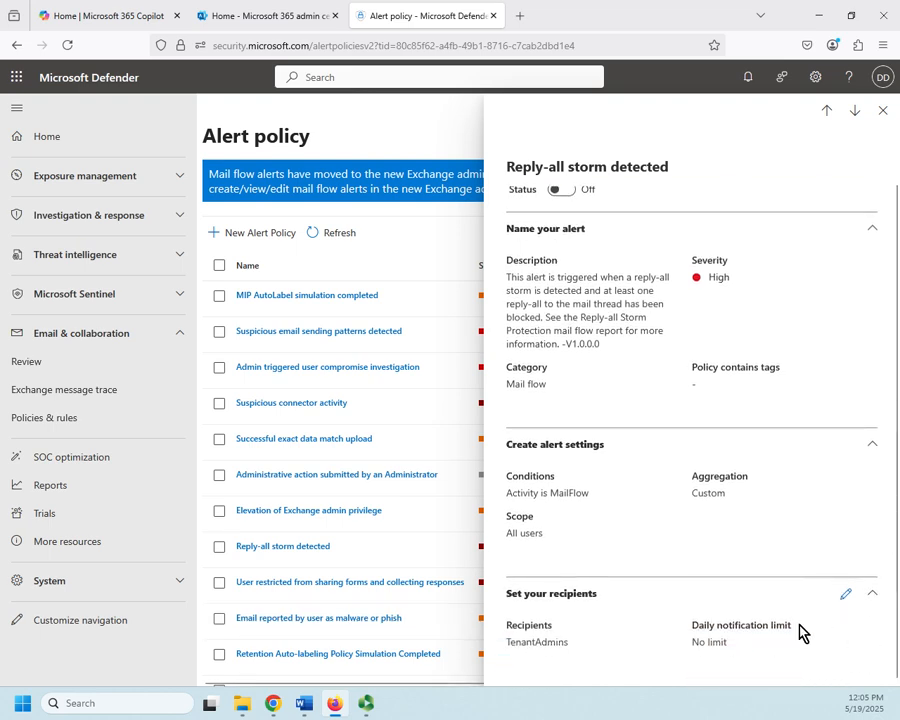
click(883, 110)
Start a new alert policy and name it demo.
scroll(435, 412, down, 10)
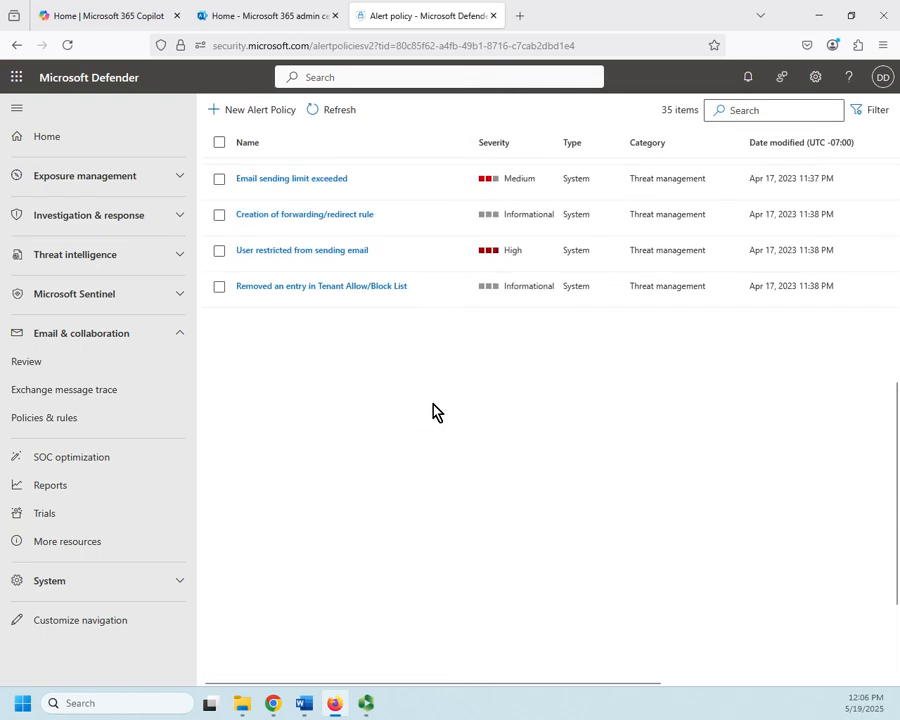
scroll(434, 411, up, 10)
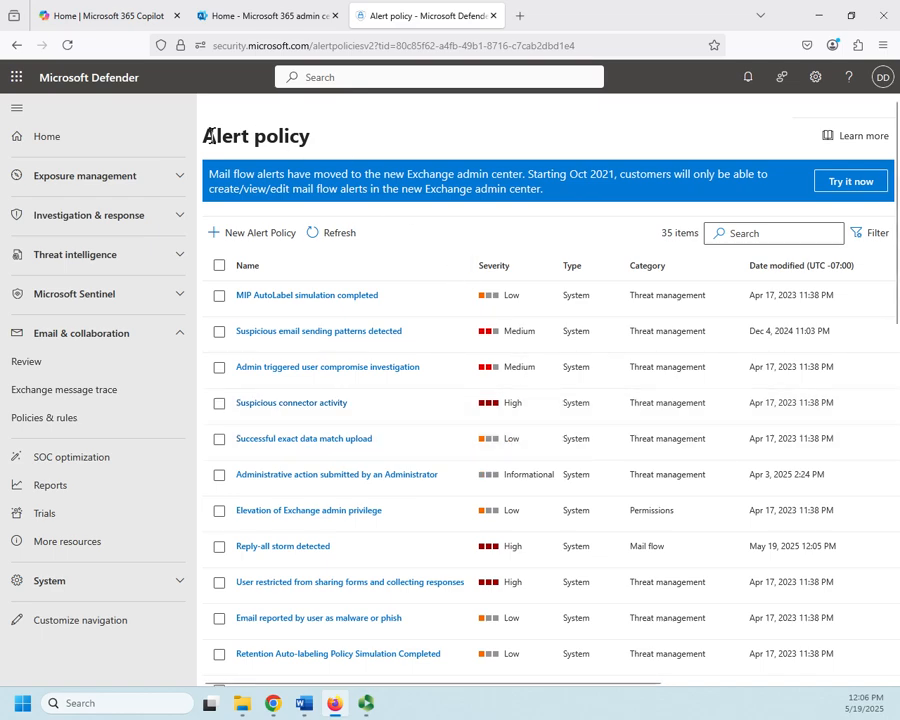
click(258, 233)
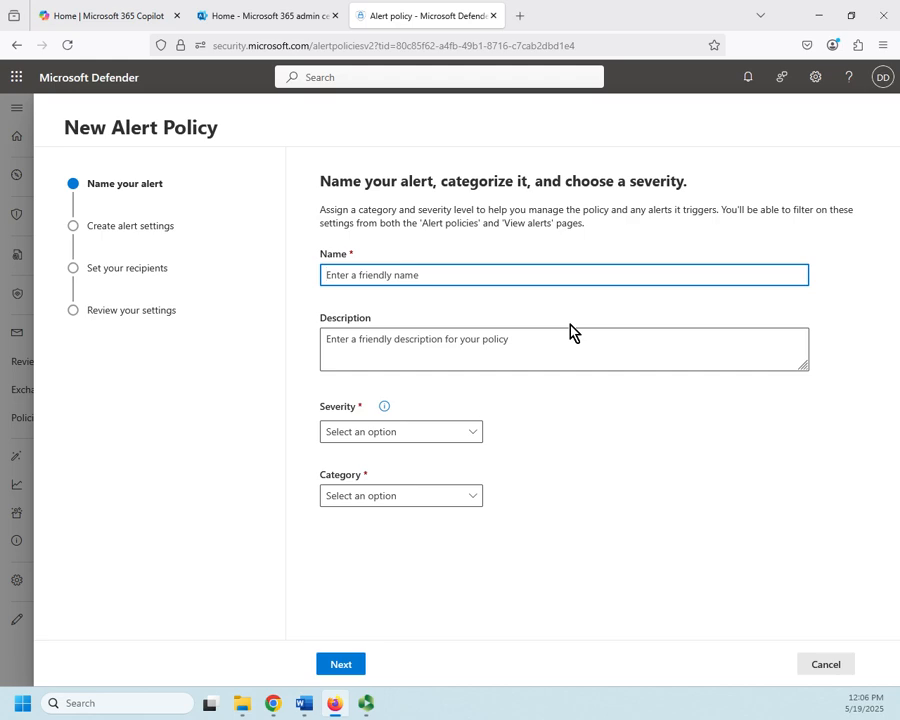
text(demo)
Set the new policy's severity to Medium and category to Permissions, then continue to alert settings.
click(474, 436)
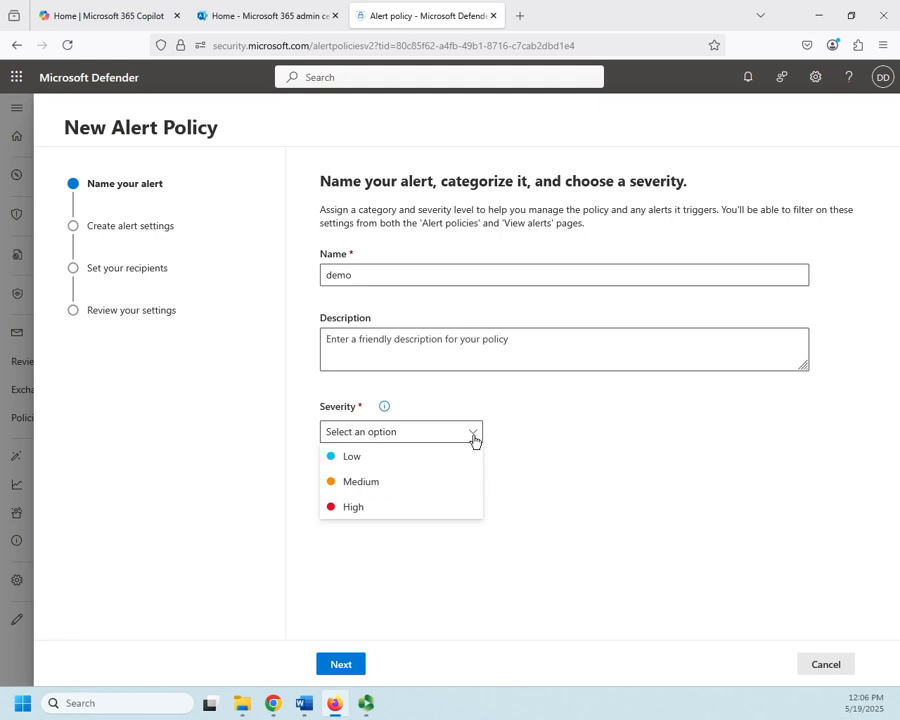
click(370, 482)
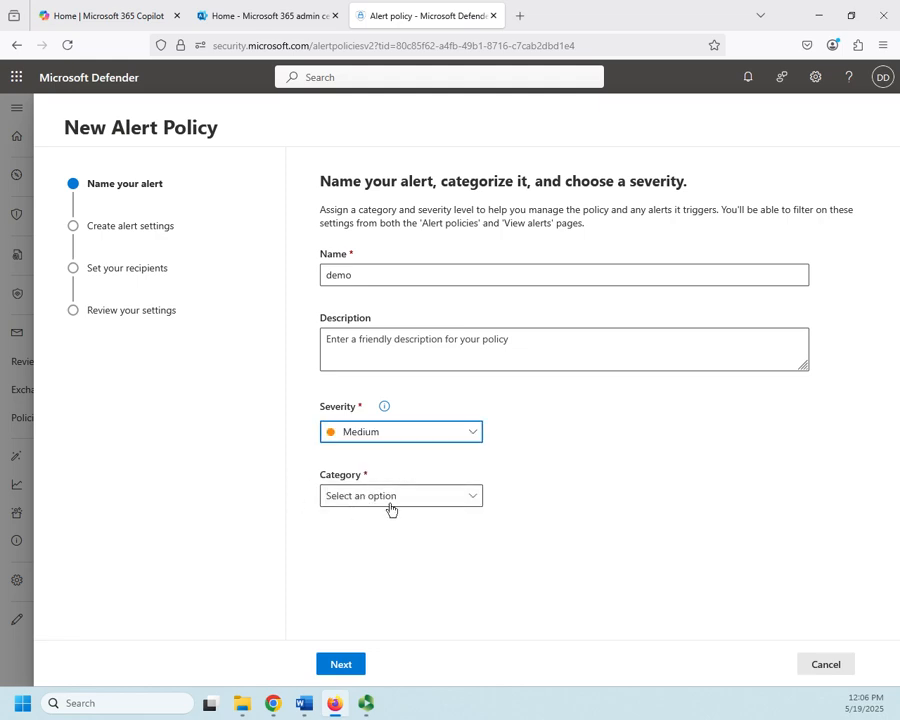
click(476, 497)
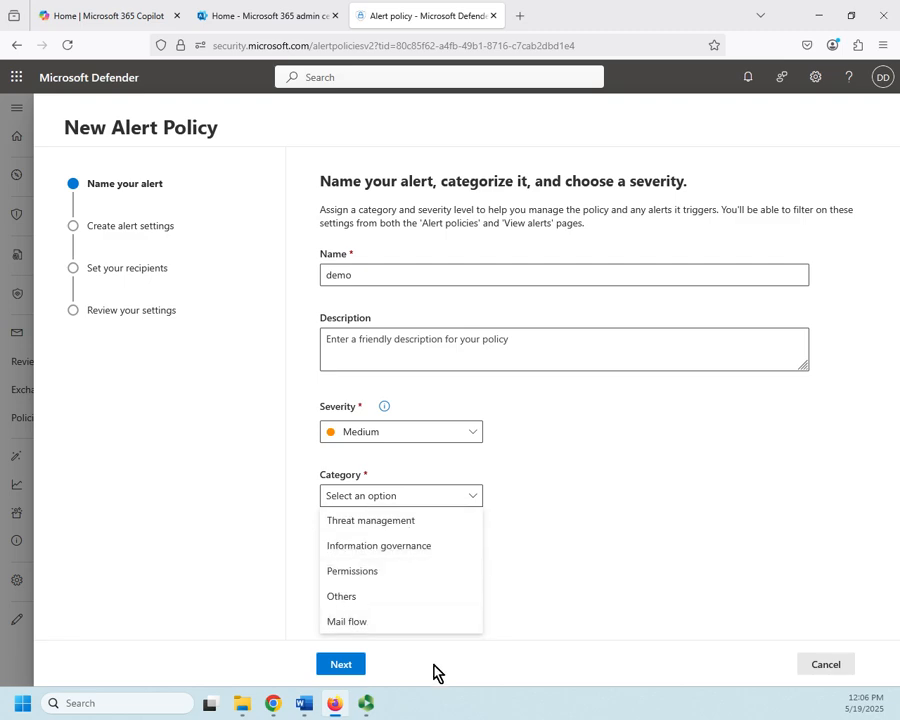
click(378, 573)
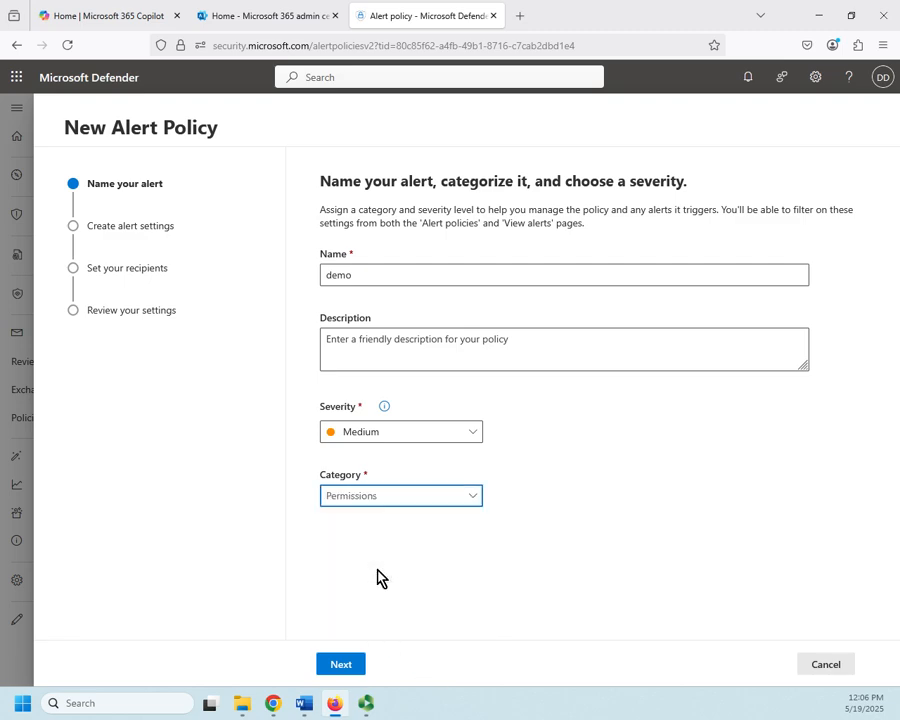
click(340, 664)
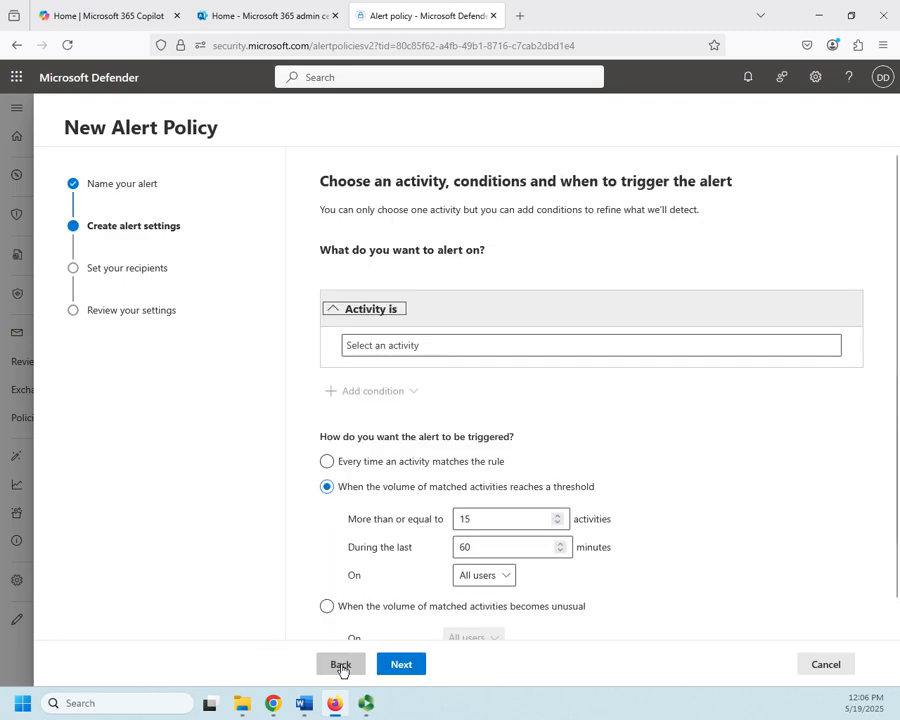
Set the new policy's activity to Shared file or folder.
click(376, 345)
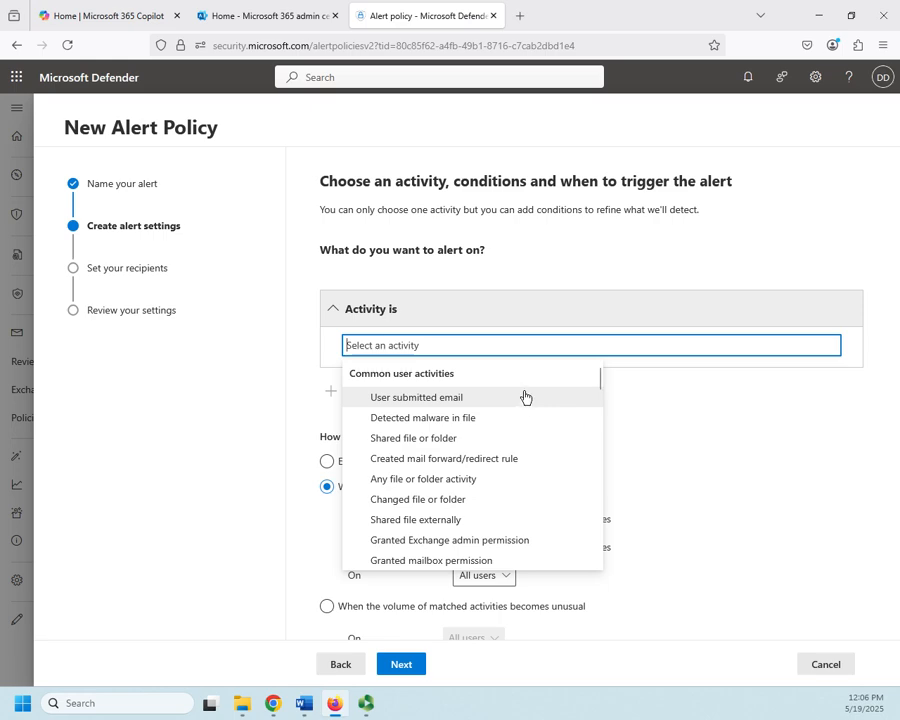
click(434, 438)
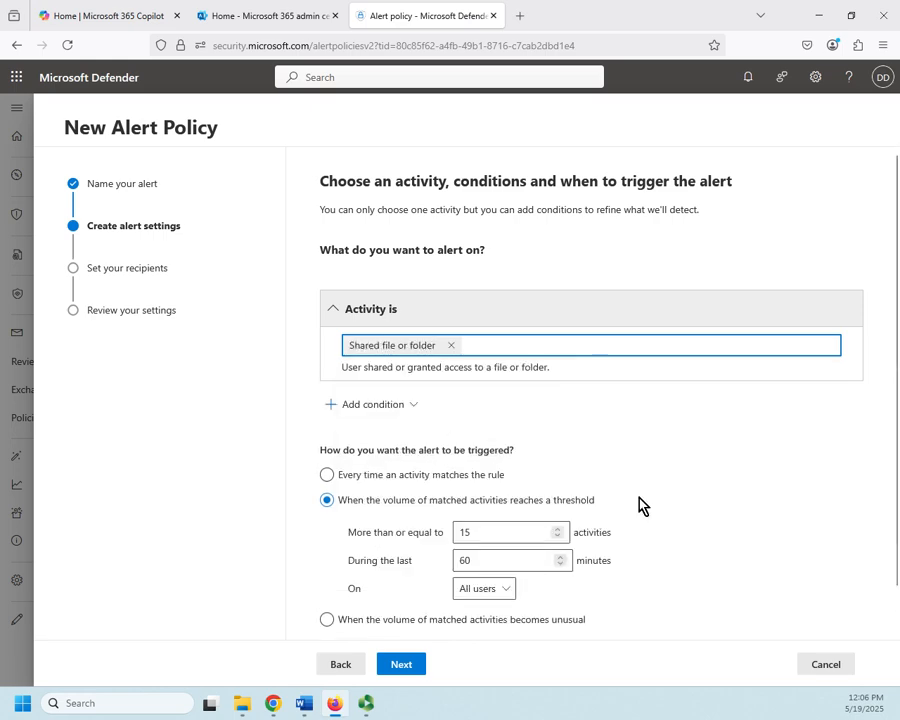
click(413, 406)
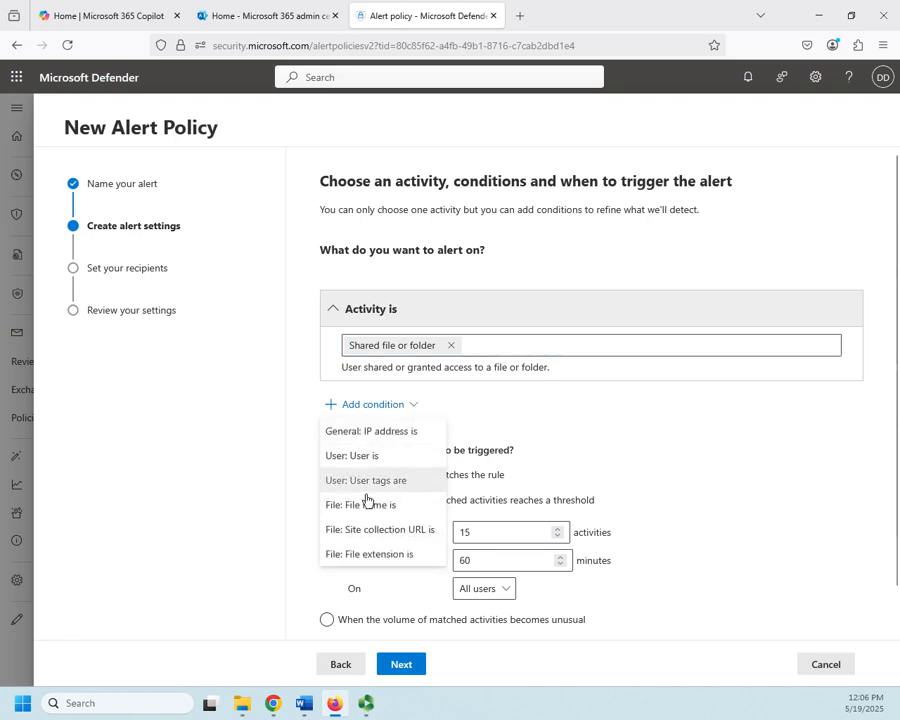
double_click(627, 446)
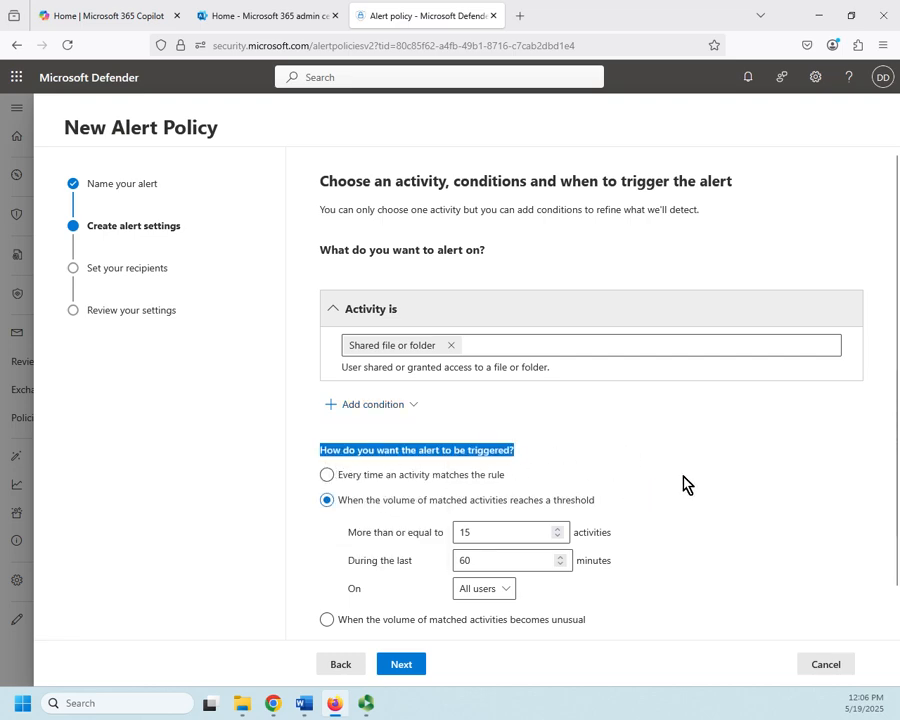
Set the threshold to 5 activities during the last 90 minutes and continue to the recipients page.
scroll(686, 484, down, 2)
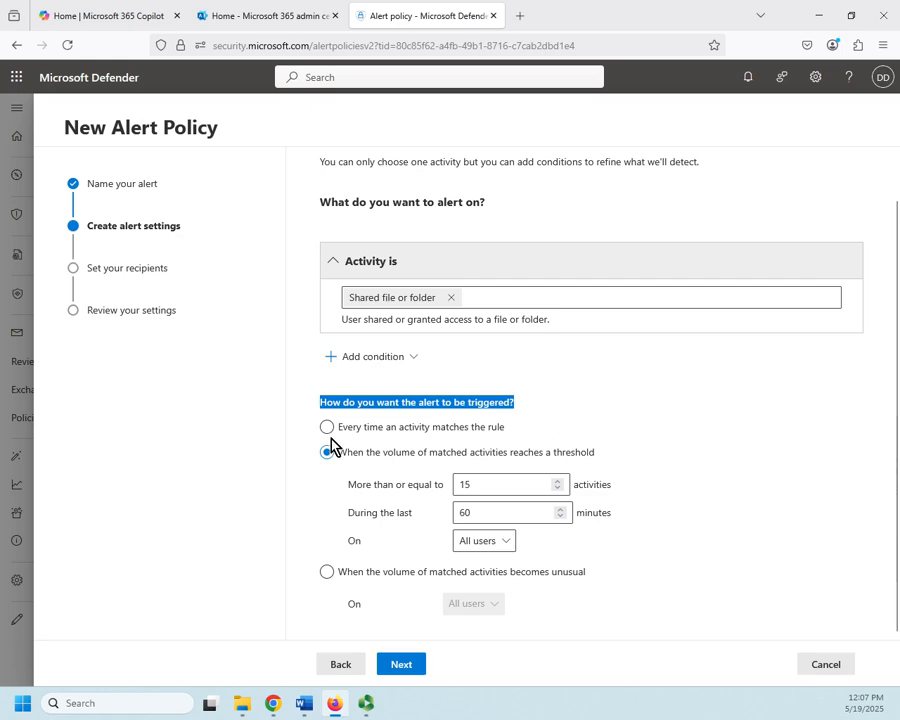
click(522, 484)
double_click(465, 484)
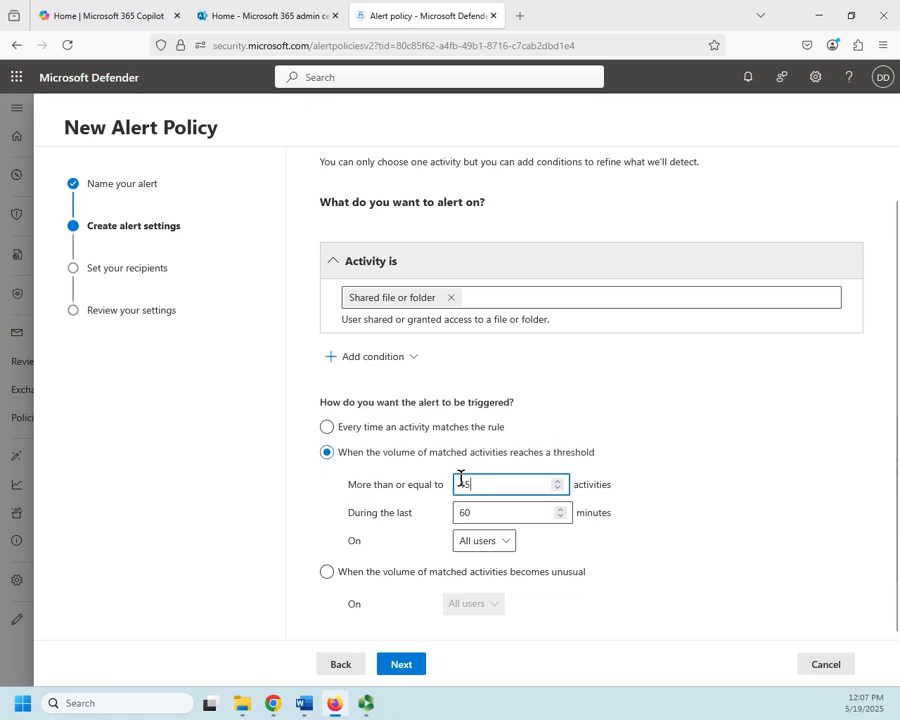
text(5)
click(480, 510)
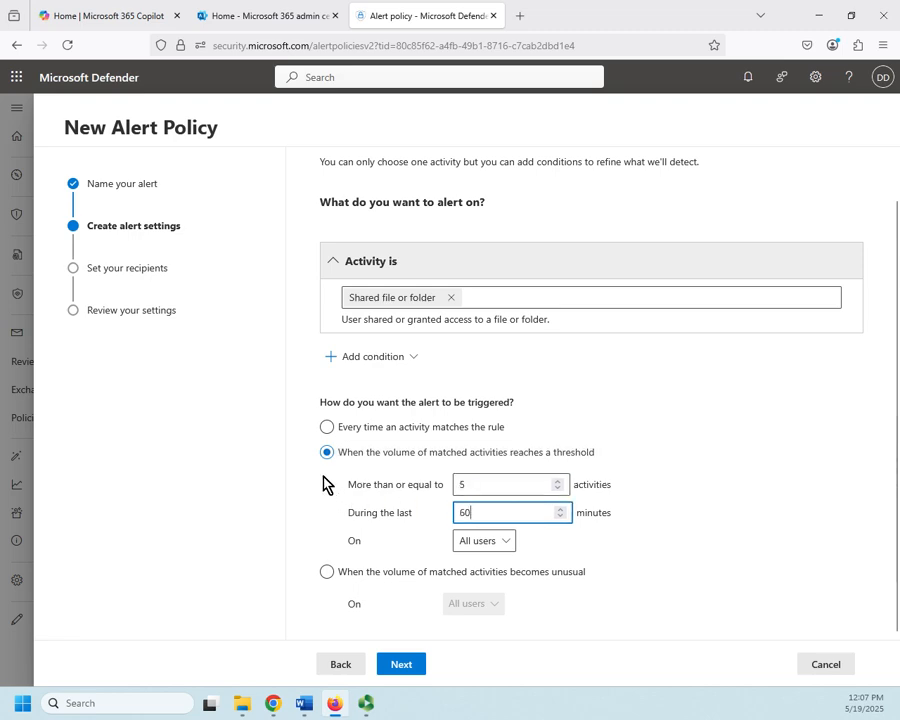
key(BackSpace)
key(BackSpace)
text(30)
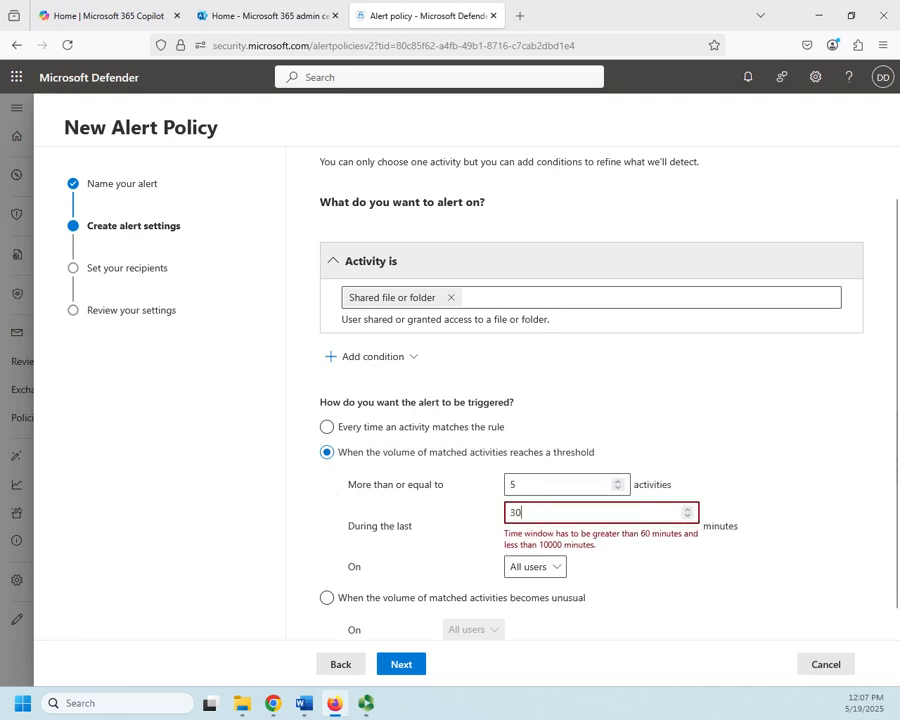
key(BackSpace)
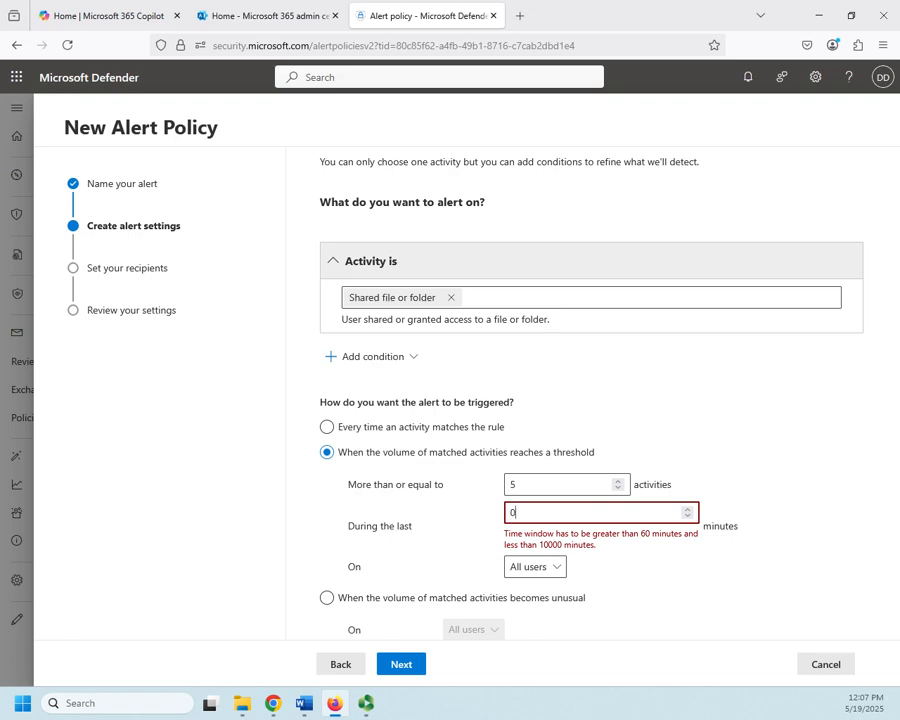
text(0)
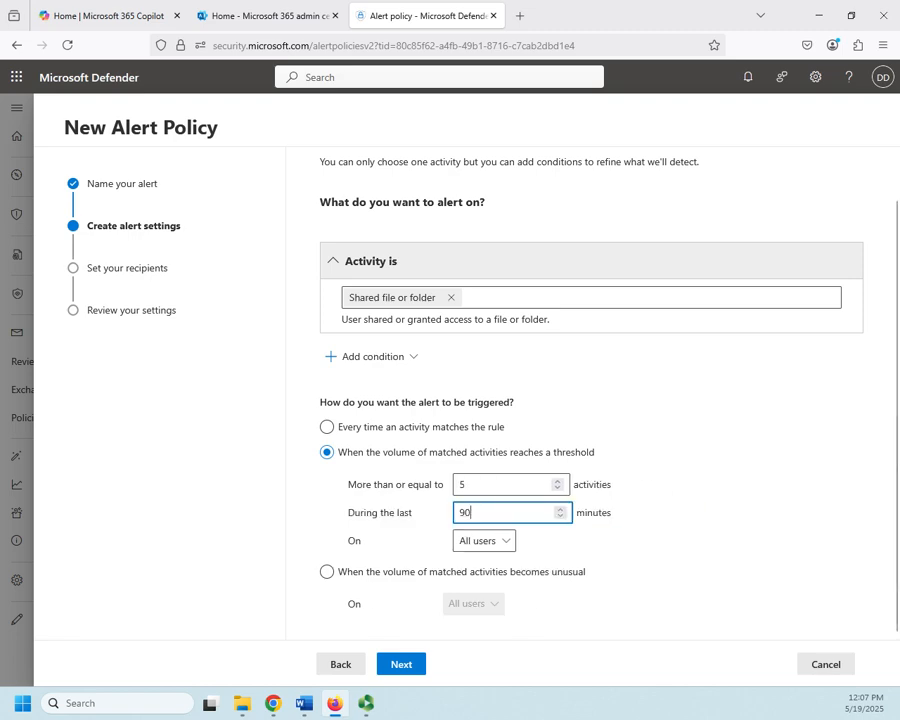
click(512, 547)
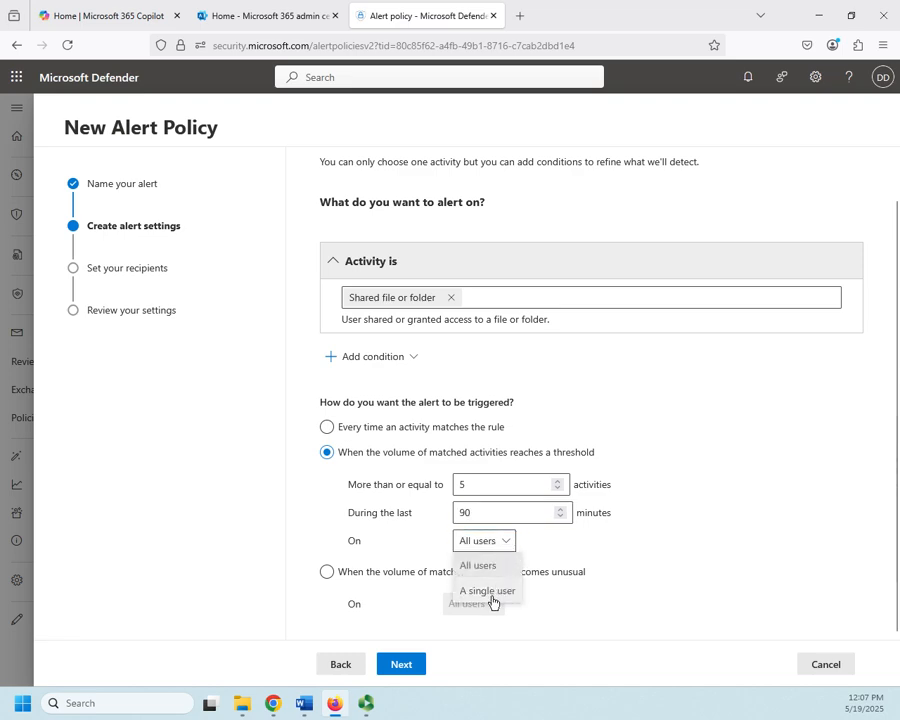
click(575, 550)
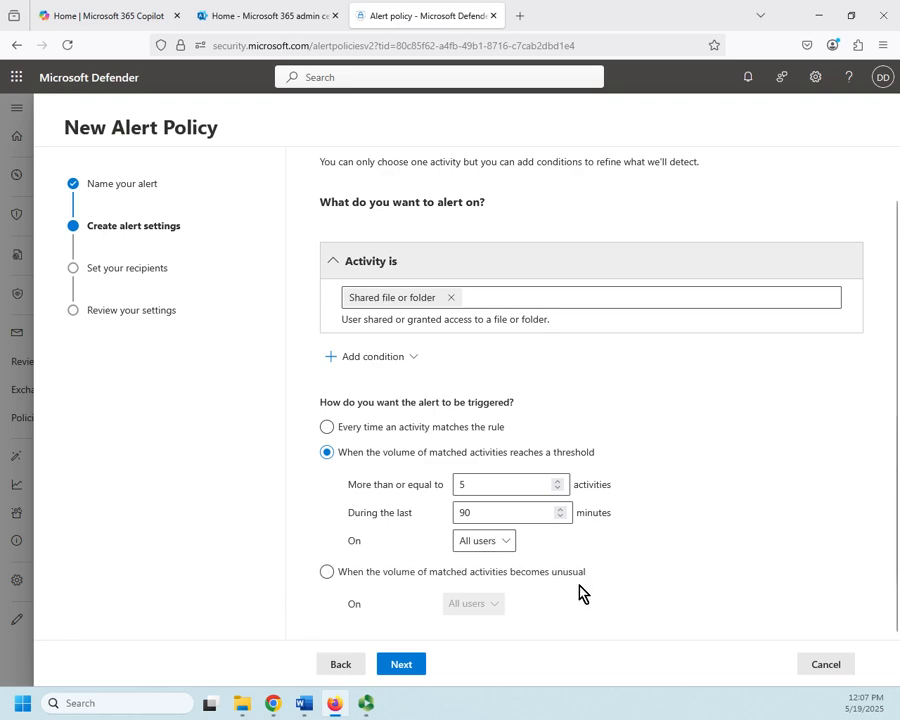
click(396, 666)
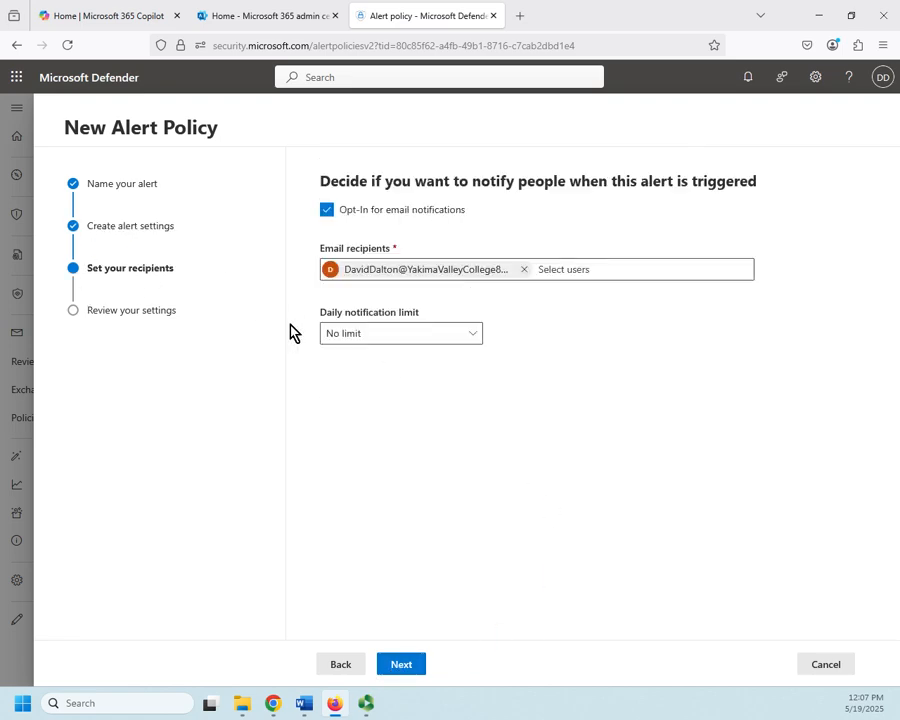
Set the daily notification limit to 5 and continue to the review page.
click(590, 268)
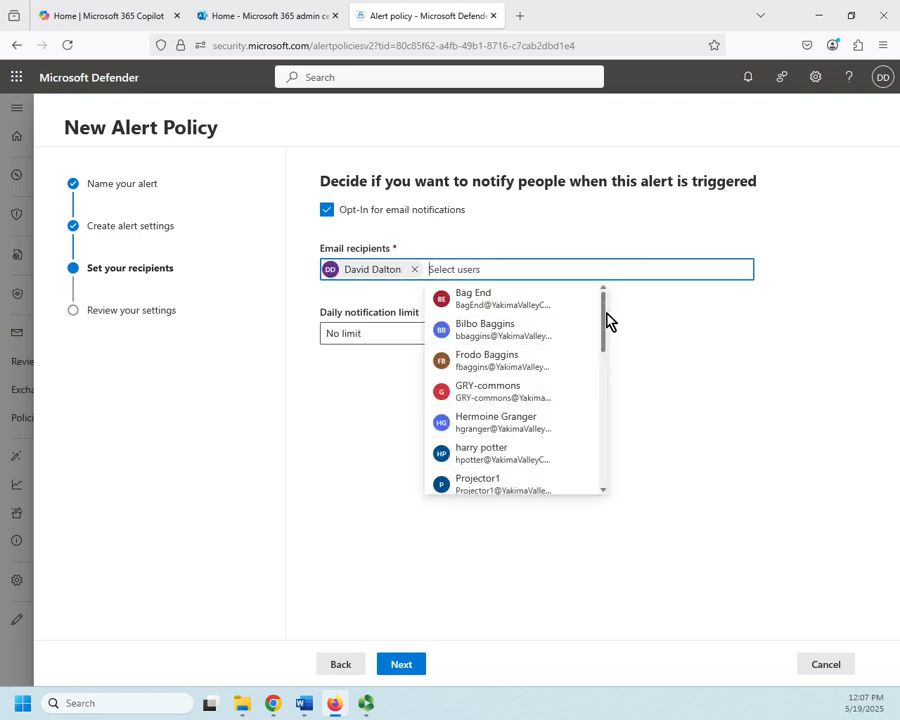
drag(608, 320, 585, 489)
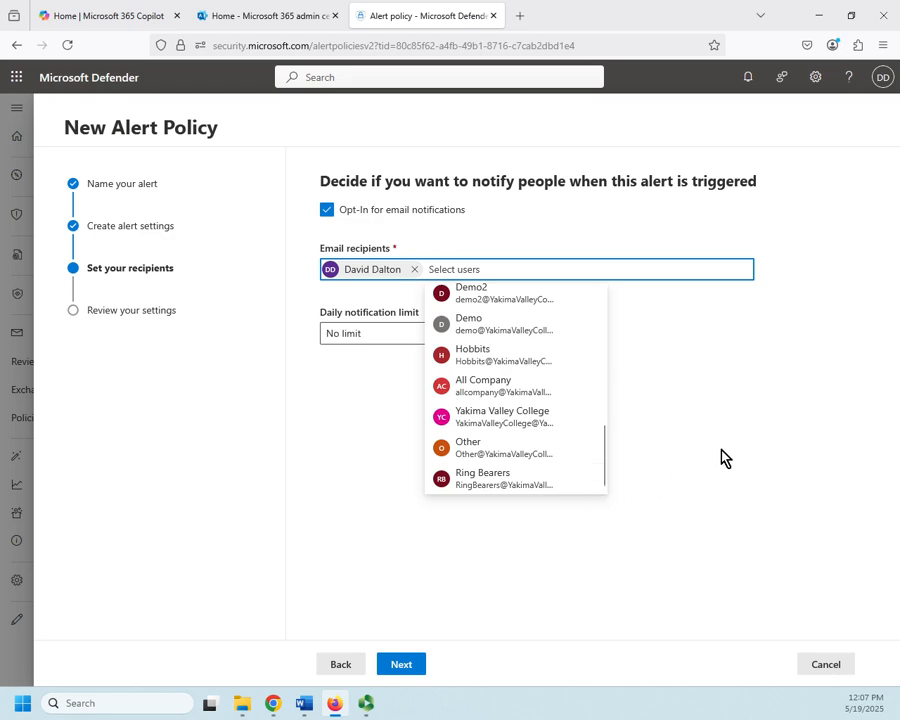
click(699, 365)
click(470, 340)
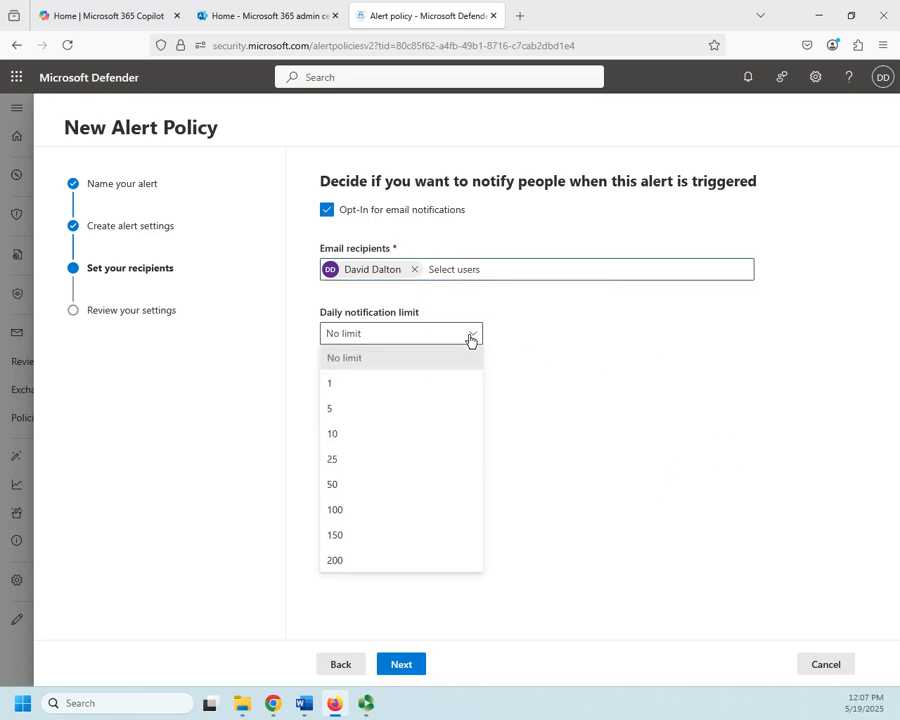
click(329, 410)
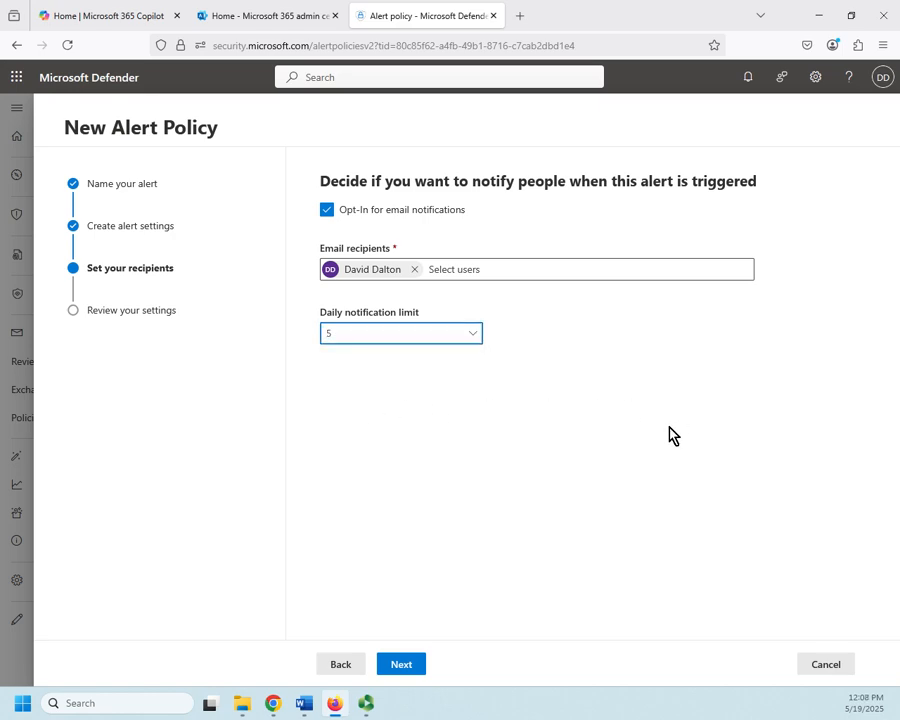
click(401, 666)
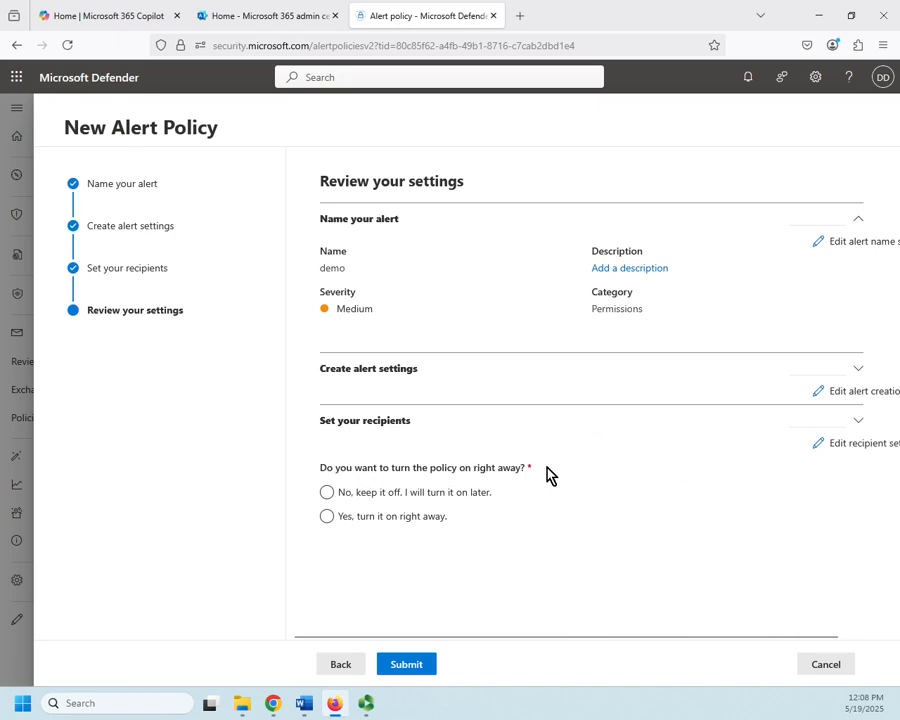
Try to submit the policy turned on right away, dismiss the error, and cancel the new policy.
click(328, 516)
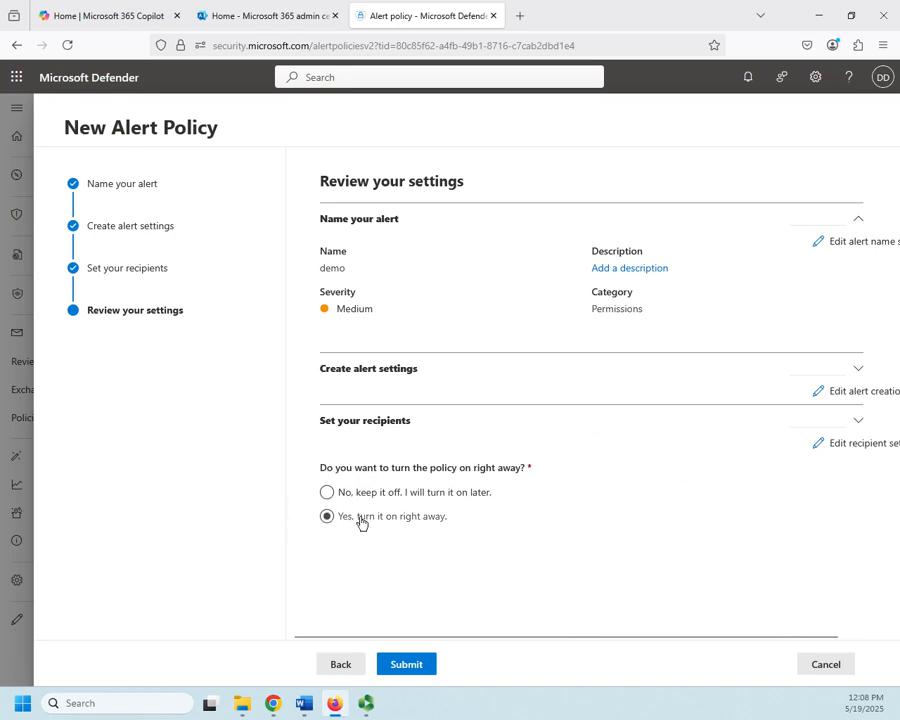
click(406, 666)
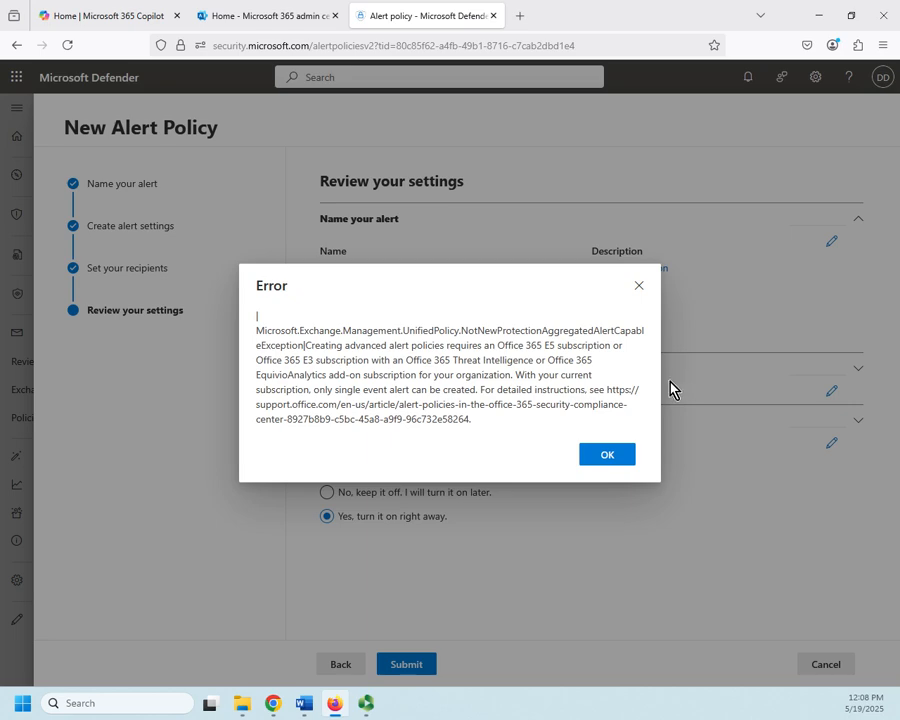
click(617, 463)
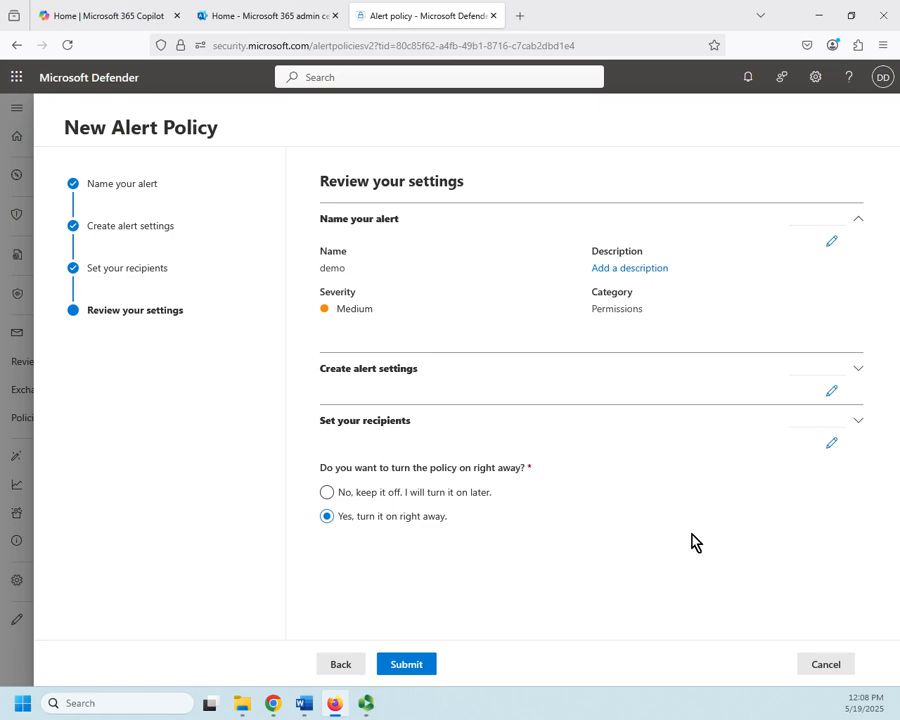
click(827, 665)
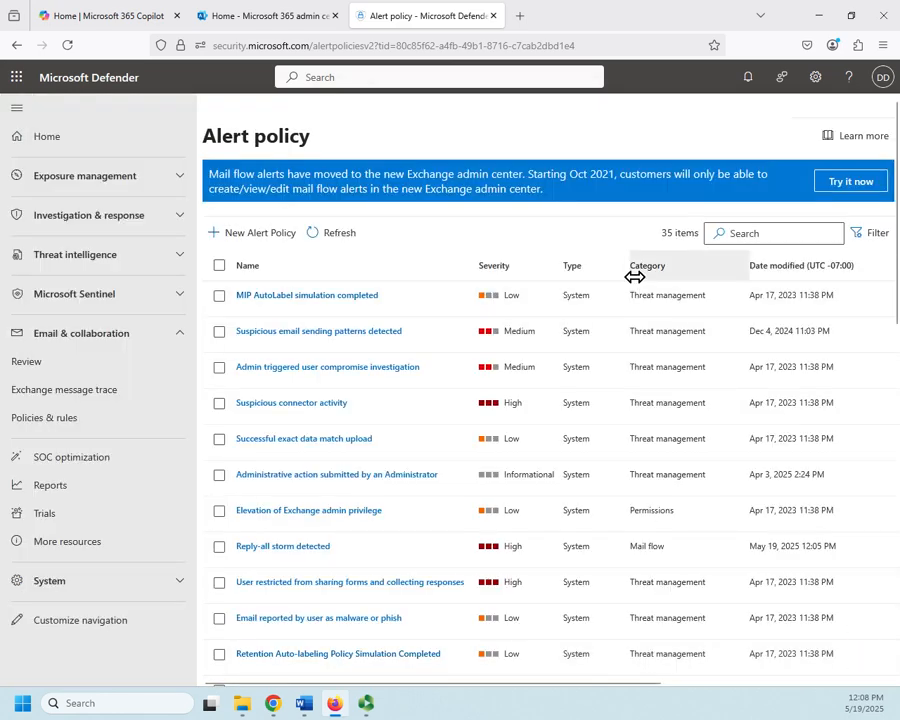